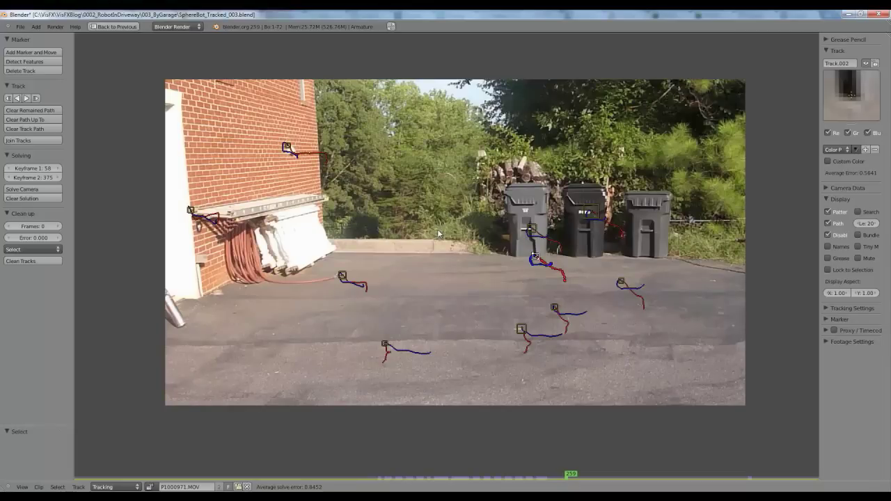
Play the tracked clip from its start frame 120 to review how the marker paths follow the footage.
key(shift+Left)
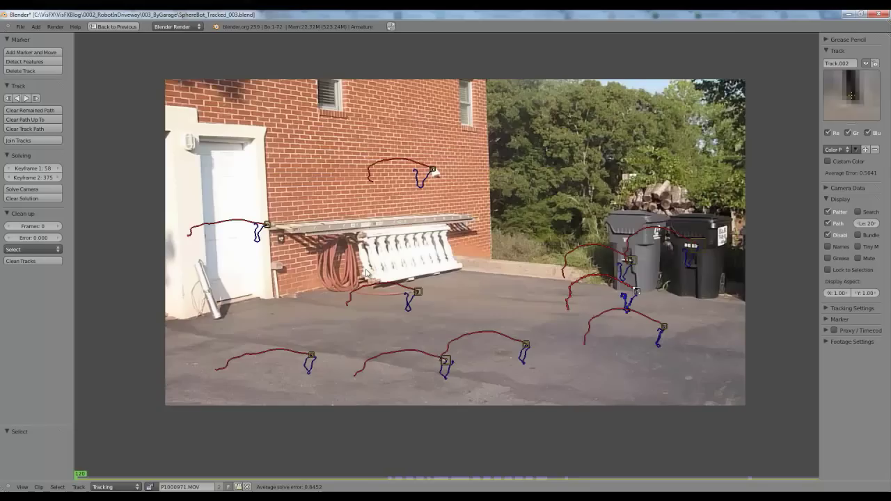
scroll(384, 277, up, 2)
key(alt+a)
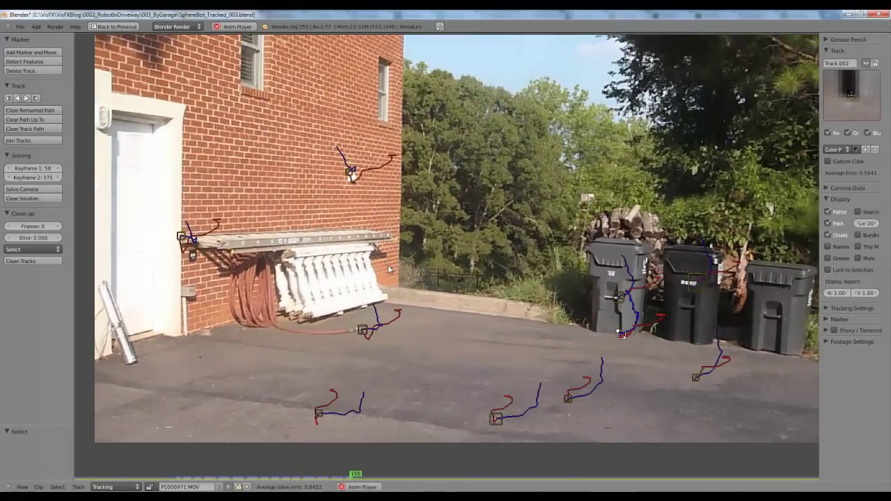
key(alt+a)
Mute the footage and hide the marker paths, and play the clip from frame 120 with only the track markers.
click(858, 259)
key(shift+Left)
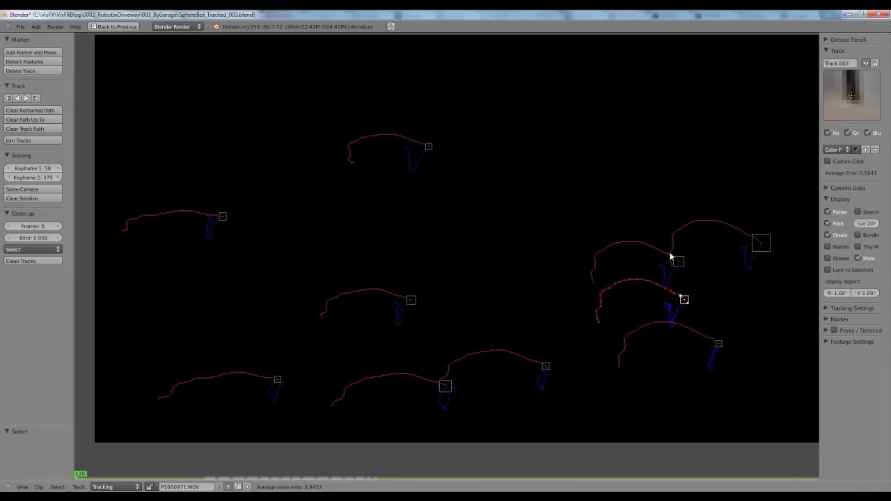
click(828, 235)
click(828, 224)
key(alt+a)
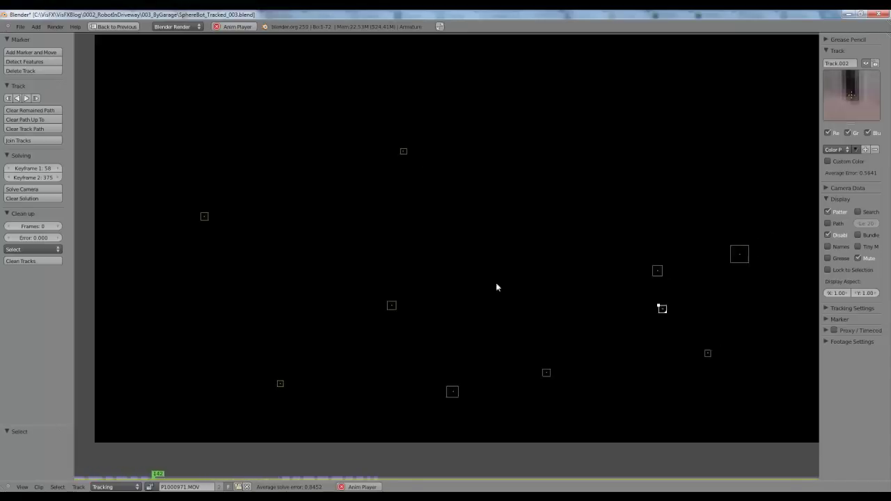
key(alt+a)
Return to the full layout, maximize the 3D camera view and display it in wireframe.
key(ctrl+Up)
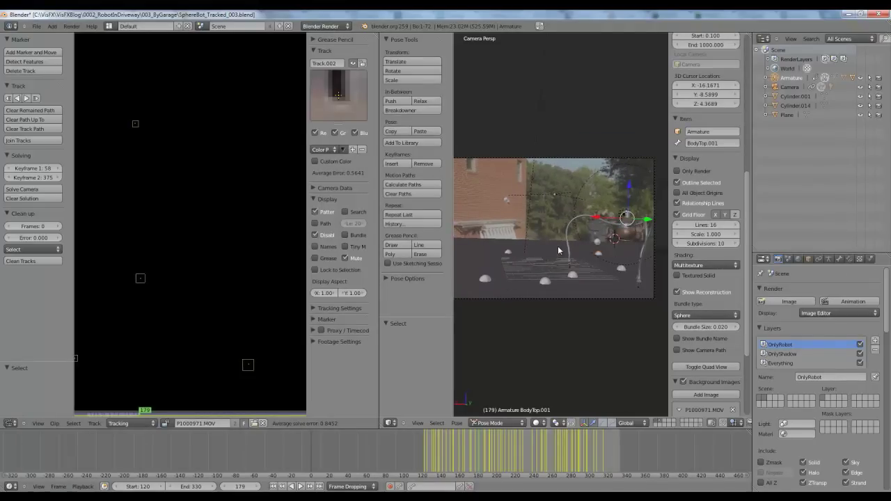
scroll(556, 251, up, 1)
middle_drag(126, 226, 157, 195)
scroll(168, 196, down, 5)
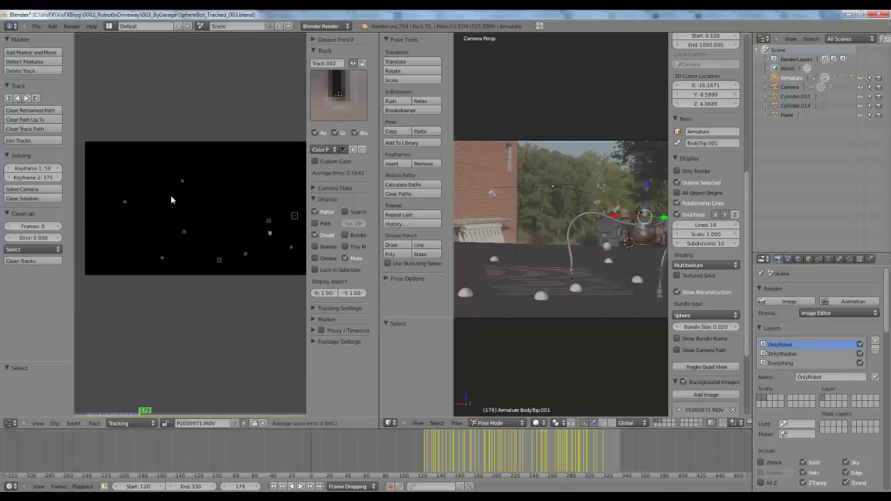
scroll(596, 253, down, 3)
scroll(597, 252, up, 3)
key(ctrl+Up)
key(z)
Play the animation from frame 120 through the camera to check the robot's motion against the background footage.
key(shift+Left)
shift+middle_drag(522, 169, 621, 150)
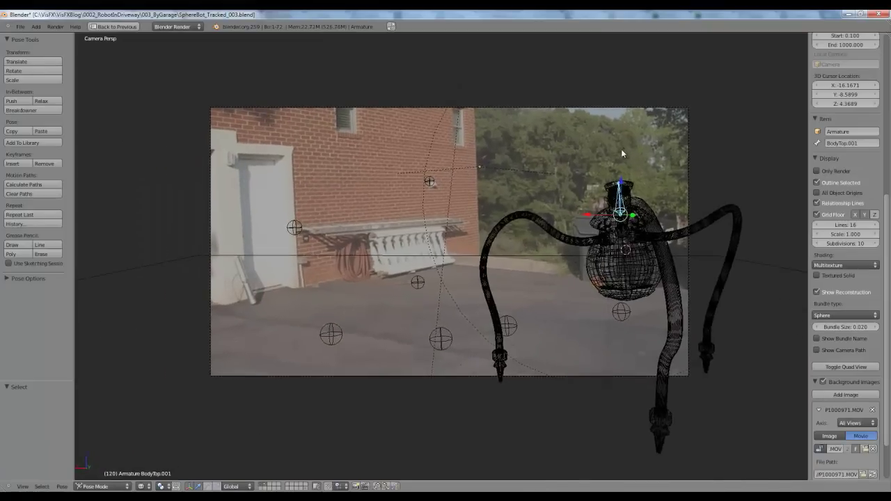
key(alt+a)
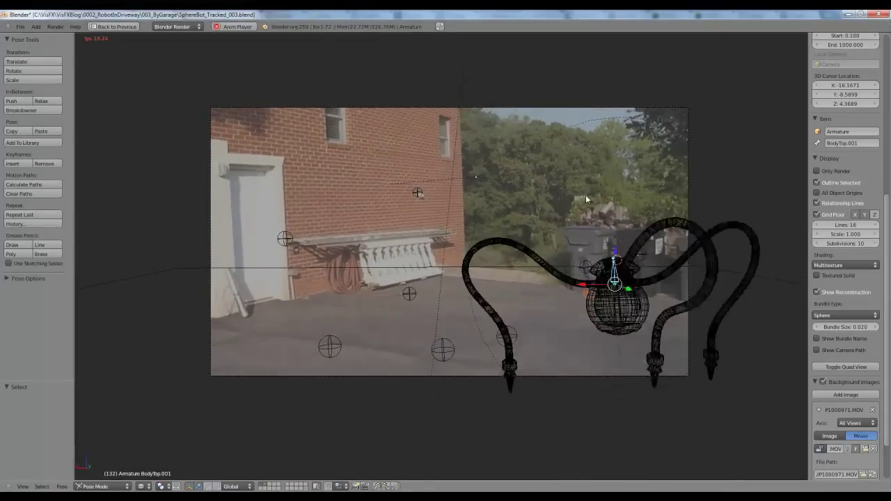
scroll(571, 204, up, 1)
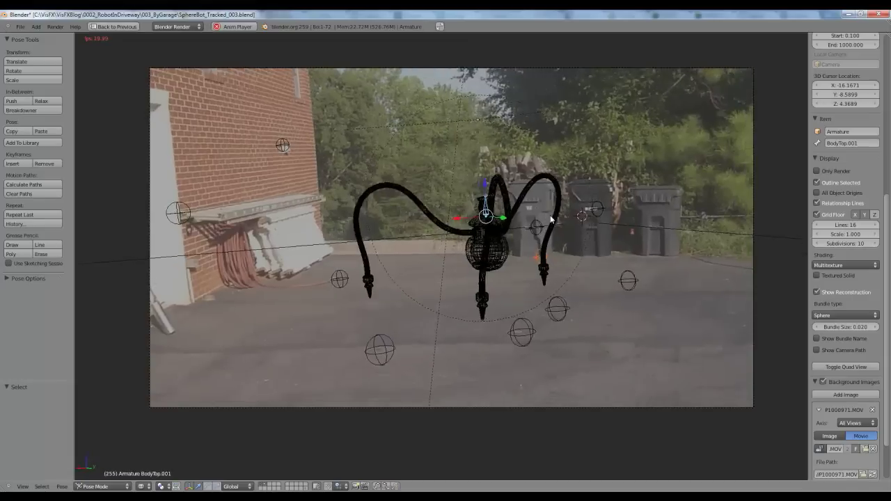
key(alt+a)
Switch the 3D view to solid shading, deselect all bones and leave the camera view for a closer look at the robot.
scroll(607, 227, down, 4)
middle_drag(607, 227, 521, 284)
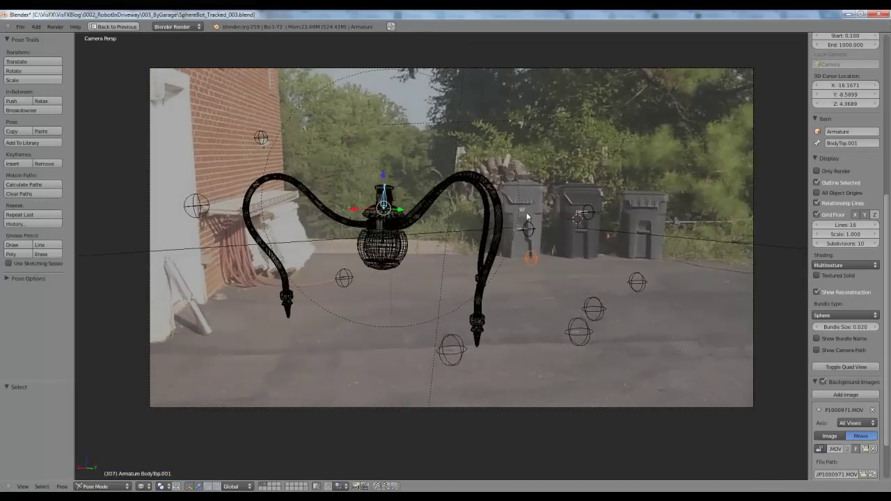
key(z)
key(a)
mouse_move(570, 303)
middle_down()
mouse_move(537, 313)
mouse_move(546, 350)
mouse_move(514, 315)
mouse_move(479, 355)
mouse_move(436, 317)
mouse_move(445, 275)
mouse_move(423, 261)
mouse_move(502, 339)
middle_up()
scroll(479, 355, up, 3)
scroll(436, 314, up, 2)
scroll(422, 261, up, 2)
Try moving two of the robot's claw bones to test how its legs follow.
key(z)
right_click(512, 364)
key(z)
key(g)
right_click(590, 272)
right_click(443, 266)
key(g)
right_click(478, 204)
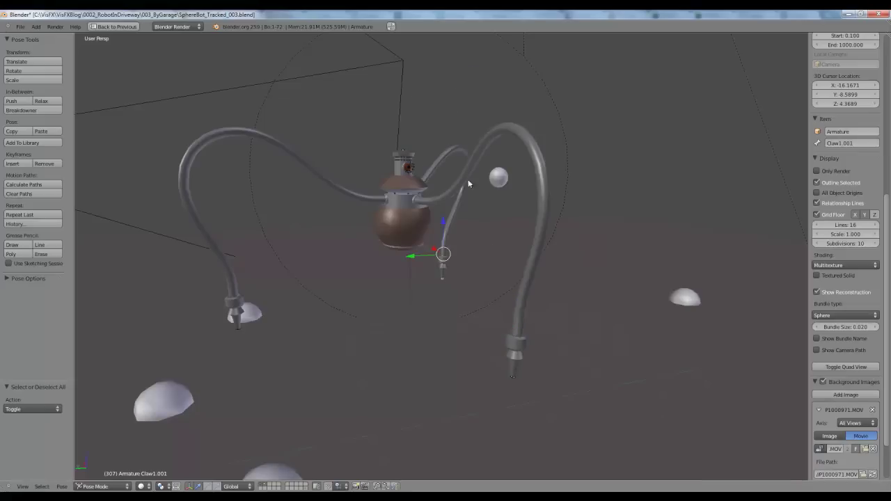
Try moving the robot's BodyTop.001 bone along the Z axis.
shift+middle_drag(450, 182, 467, 222)
scroll(467, 222, up, 2)
key(z)
key(z)
right_click(407, 177)
key(g)
key(z)
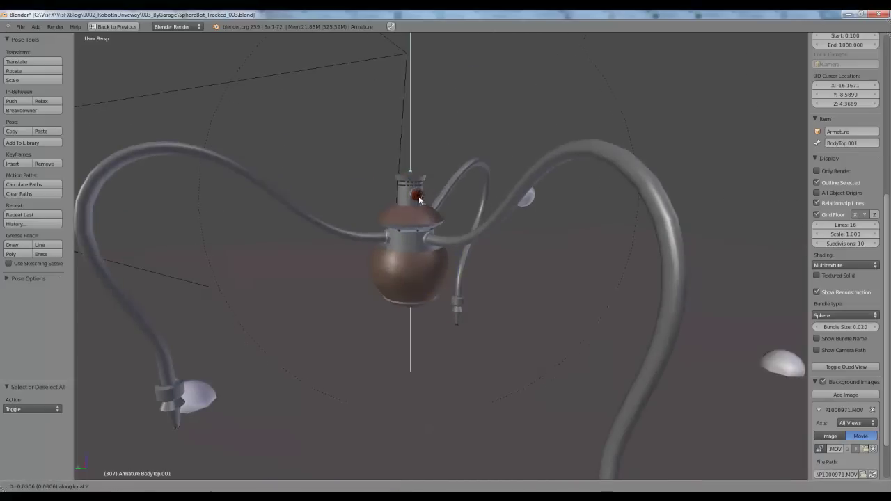
right_click(411, 174)
Try moving the robot's middle body bone along the Z axis and the BodyBase bone freely.
right_click(411, 234)
key(g)
key(z)
right_click(412, 233)
right_click(411, 296)
key(g)
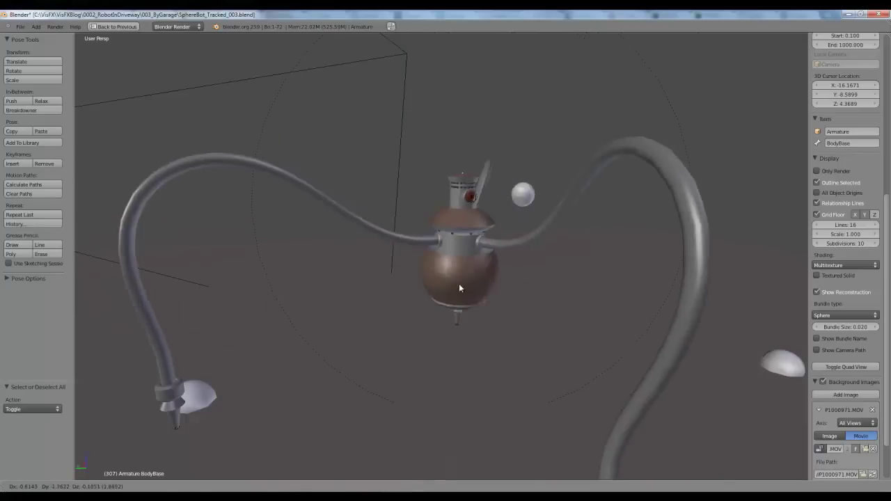
click(454, 309)
Show only the layer holding the robot, followed by only the layer holding the ground plane.
scroll(481, 282, down, 4)
scroll(449, 213, down, 3)
middle_drag(448, 211, 422, 240)
scroll(422, 240, up, 2)
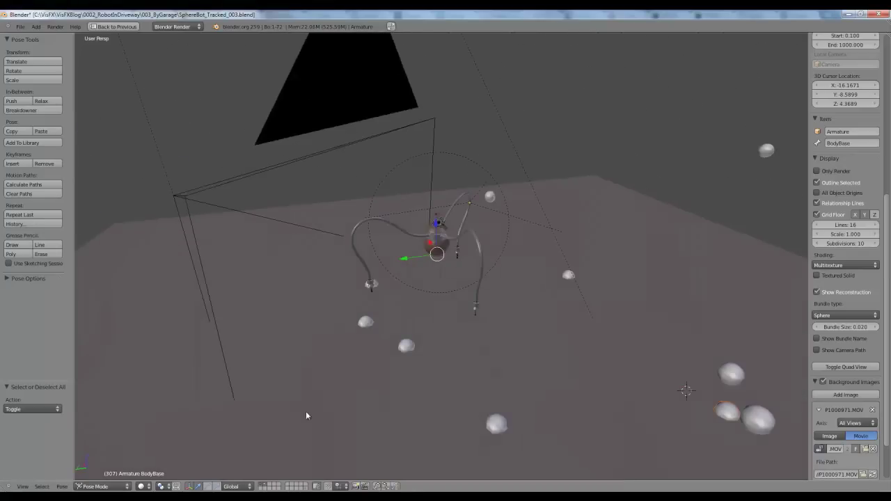
click(261, 484)
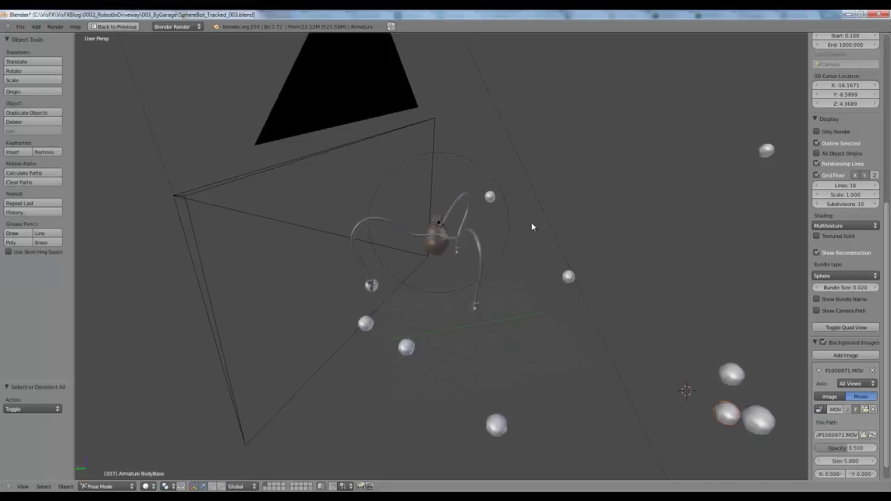
click(269, 486)
Select the ground plane and show the robot's layer together with the plane's layer.
scroll(518, 256, down, 4)
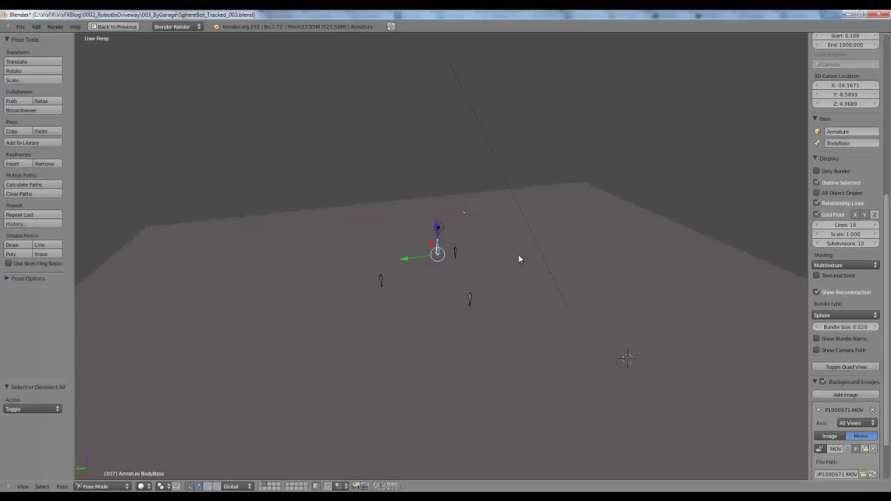
right_click(594, 243)
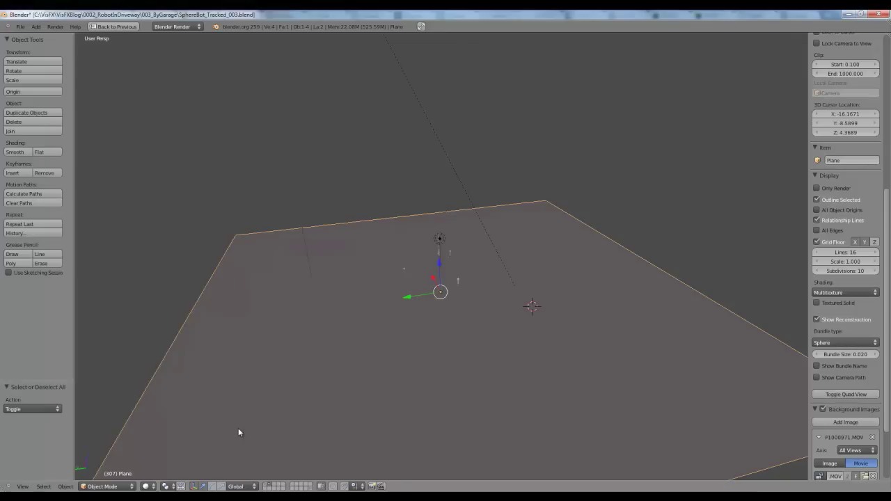
scroll(423, 220, down, 5)
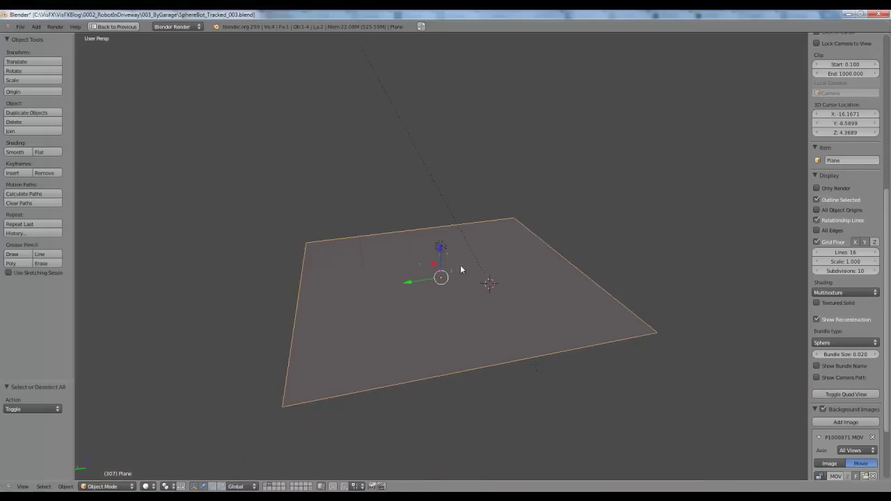
scroll(460, 265, up, 5)
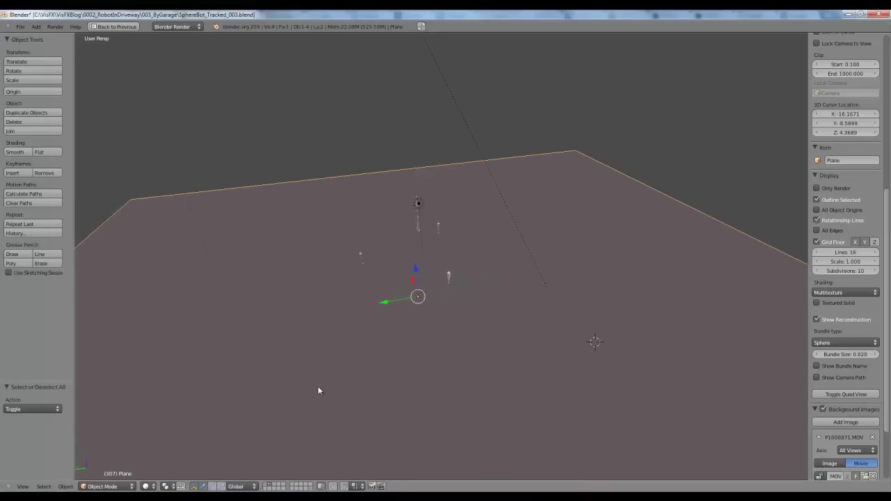
scroll(343, 352, down, 2)
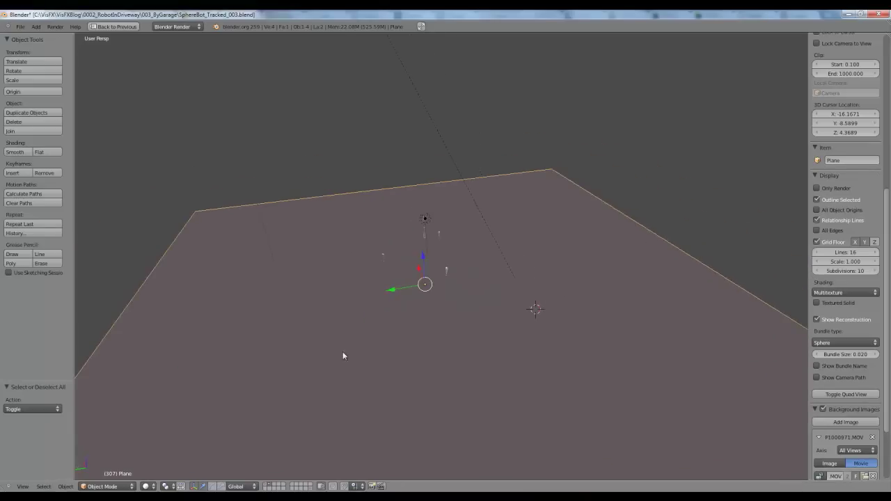
shift+click(267, 486)
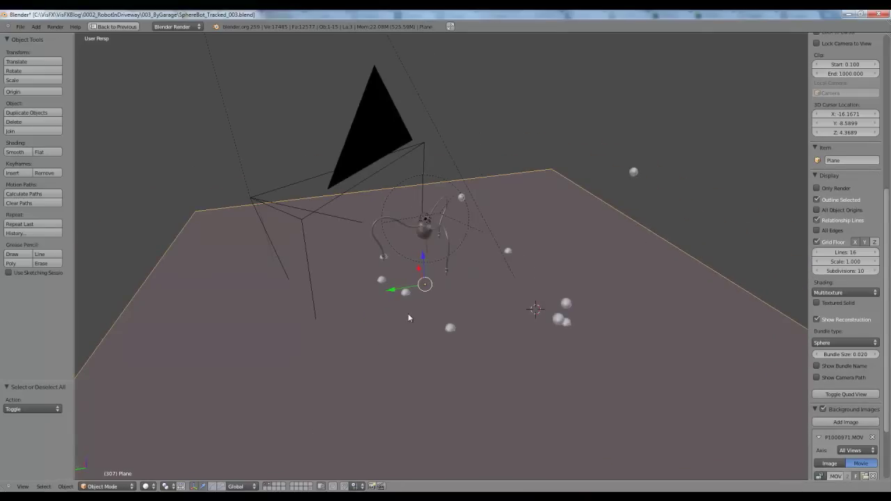
Select the lamp above the scene and toggle the robot and ground plane layers off and on.
right_click(455, 215)
middle_drag(455, 215, 395, 144)
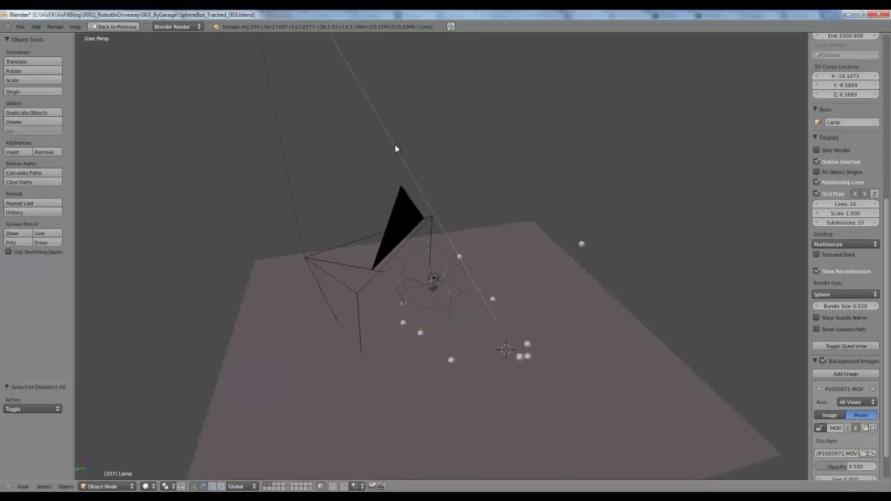
shift+click(266, 488)
shift+click(267, 487)
shift+click(267, 486)
shift+click(270, 487)
shift+click(271, 487)
shift+click(267, 485)
scroll(450, 213, up, 2)
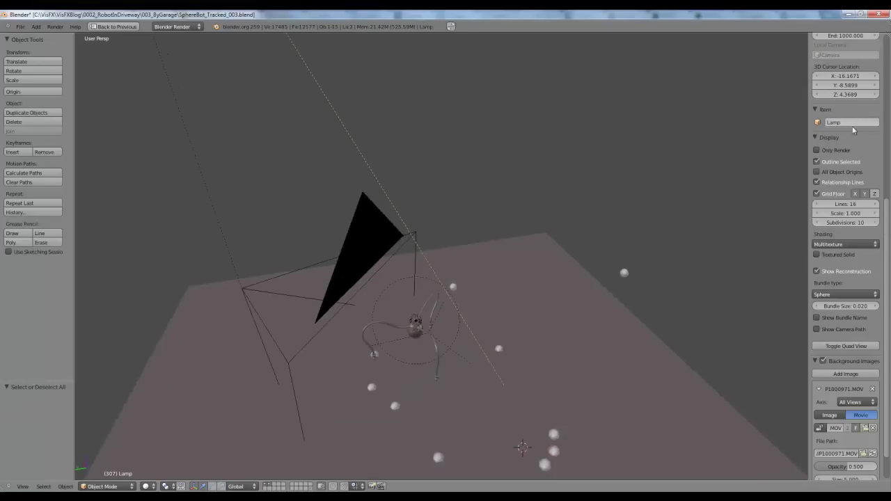
Return to the full layout and examine the sun lamp's energy, ray shadow and sampling settings.
key(shift+space)
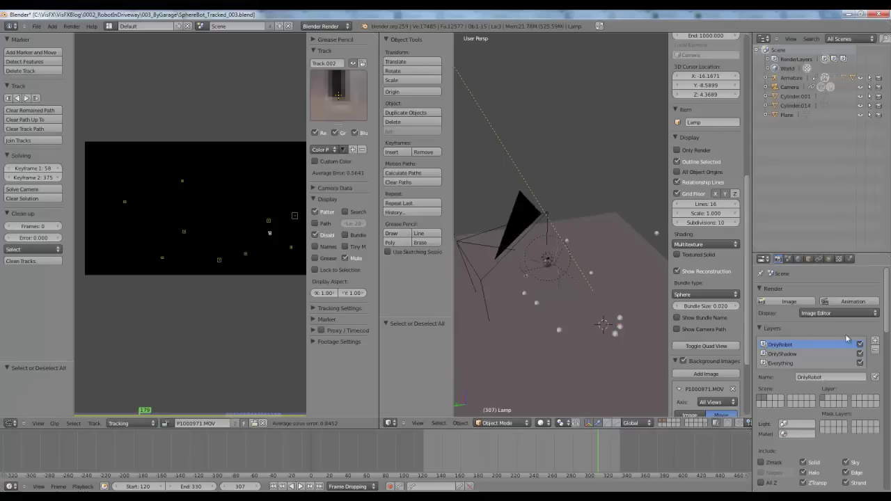
click(829, 258)
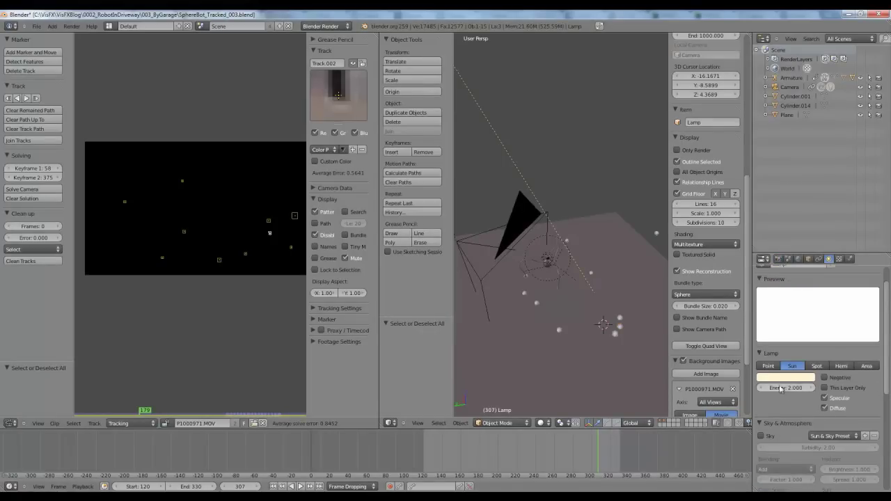
scroll(826, 441, down, 6)
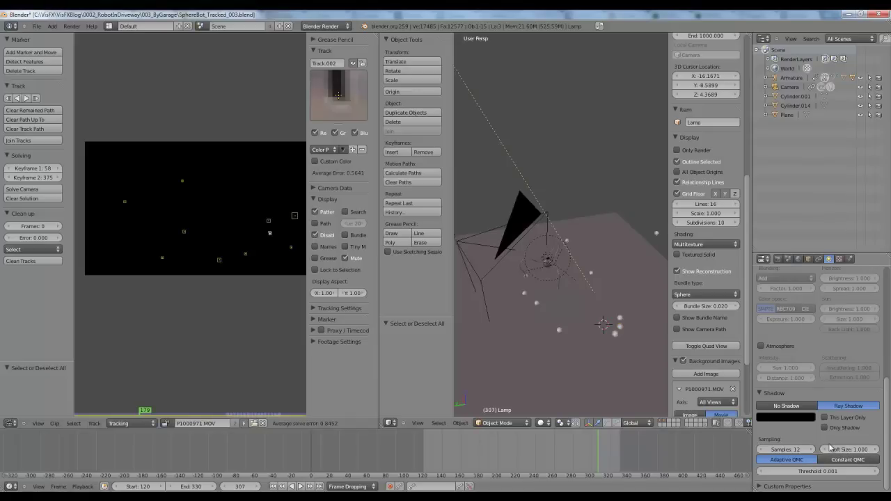
scroll(808, 396, up, 2)
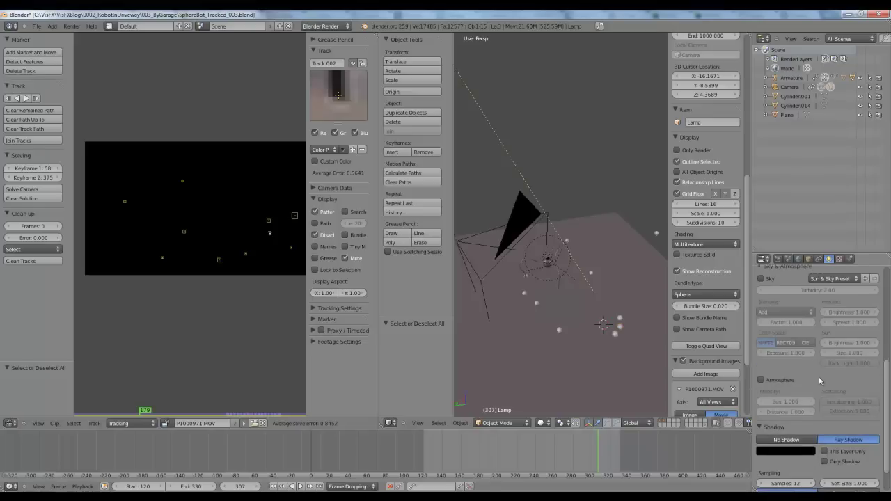
scroll(820, 381, down, 2)
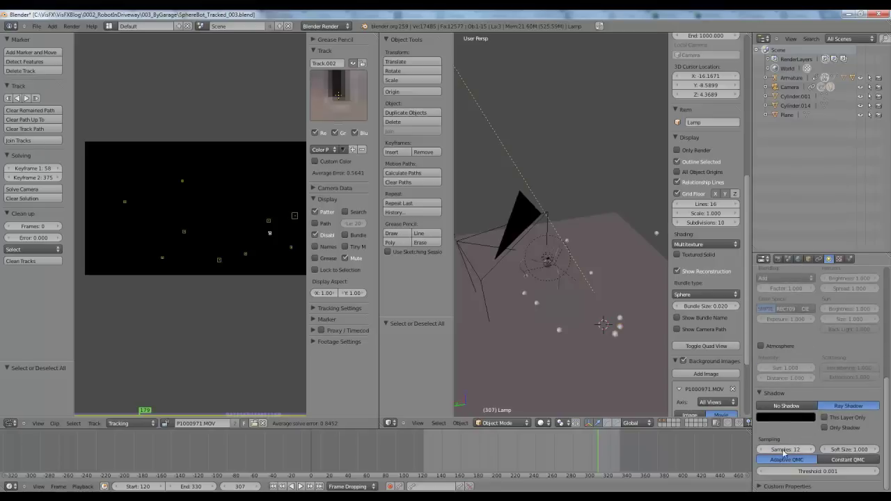
scroll(538, 237, down, 3)
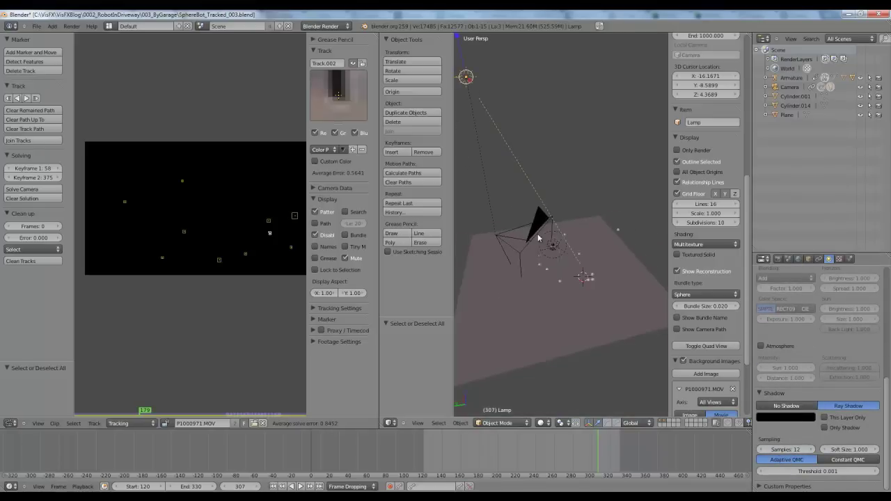
scroll(546, 235, up, 2)
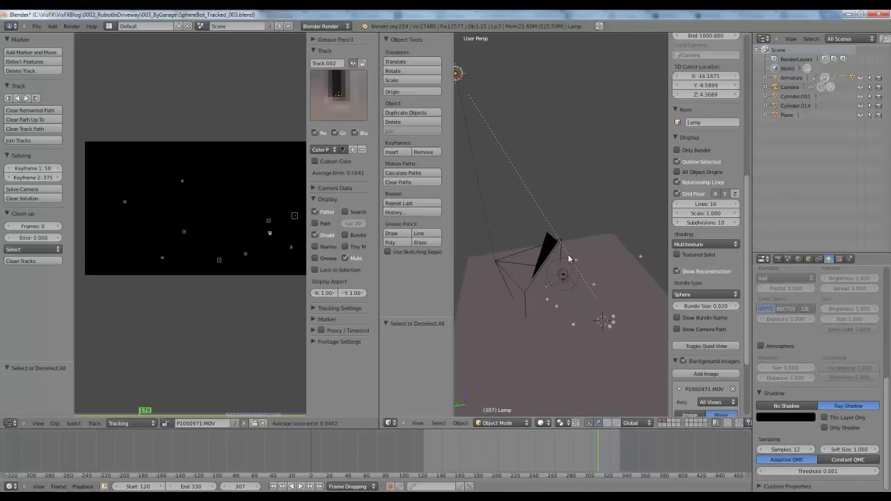
Open the world settings and examine the environment lighting, horizon color and background preview.
click(799, 259)
scroll(808, 376, down, 5)
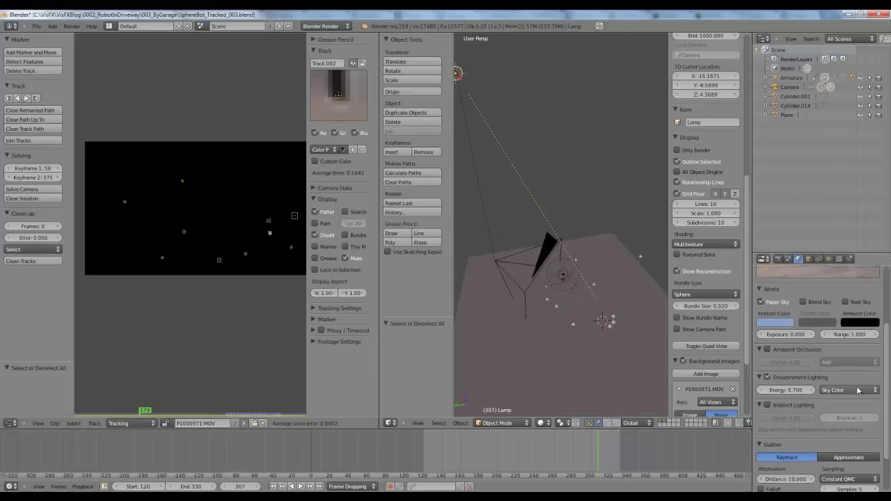
click(775, 323)
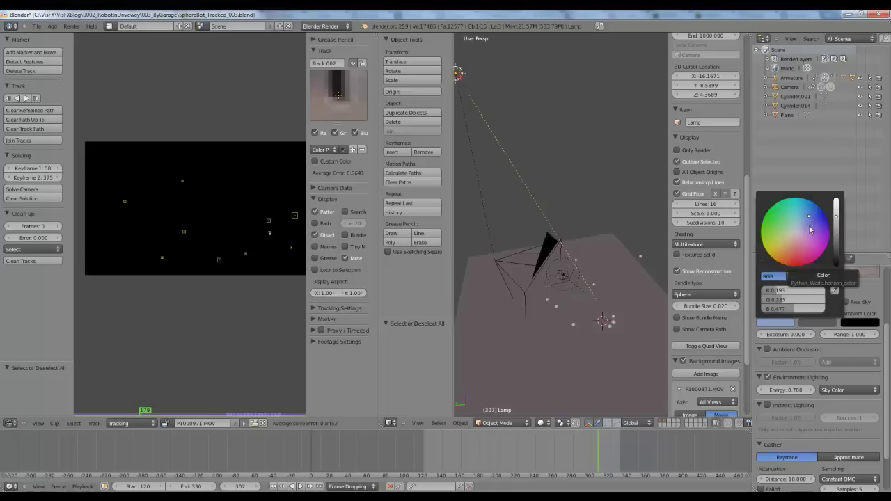
scroll(572, 304, down, 4)
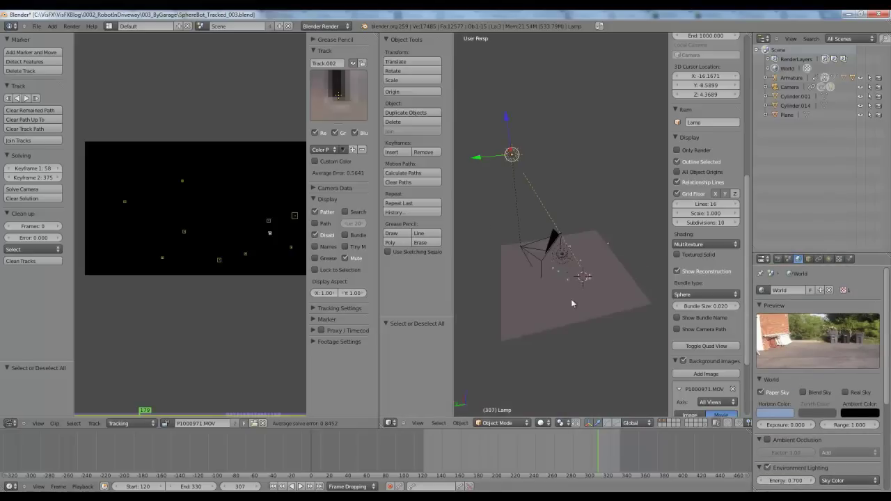
middle_drag(572, 304, 564, 274)
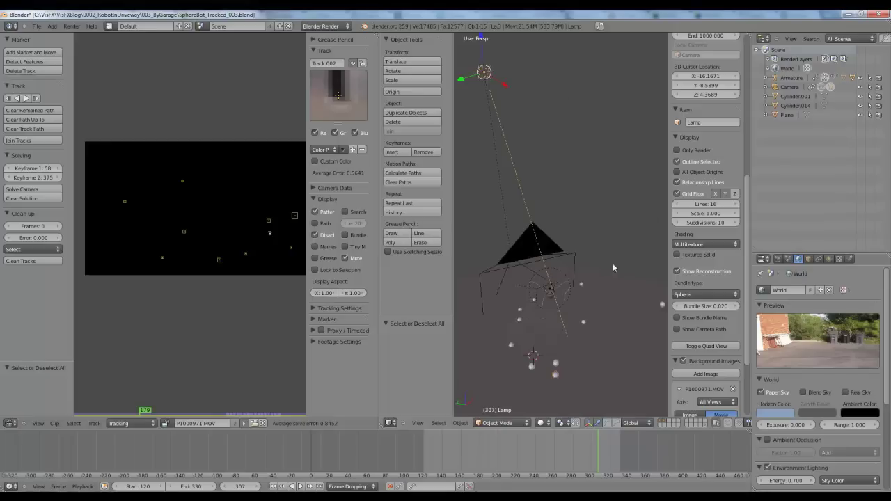
Open the render settings and examine the list of render layers.
click(778, 259)
scroll(791, 332, down, 2)
scroll(791, 332, up, 2)
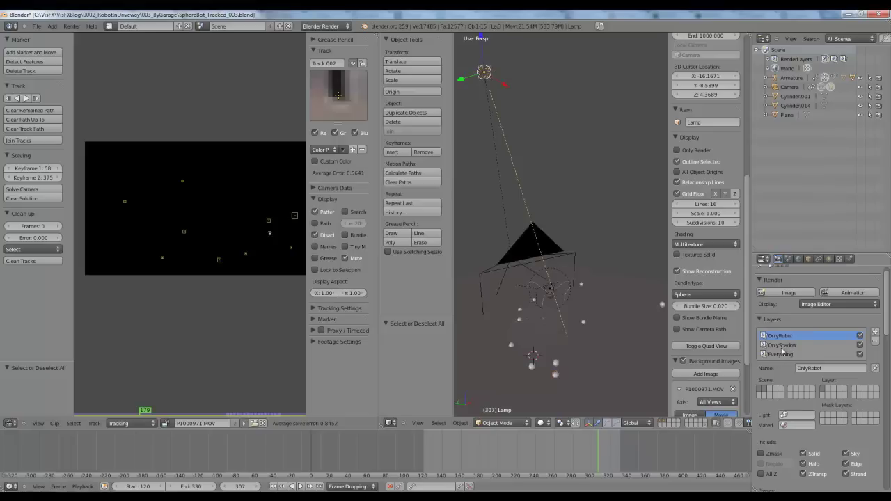
Select the OnlyShadow render layer and isolate the ground plane layer in the 3D view to compare its contents.
scroll(603, 380, down, 1)
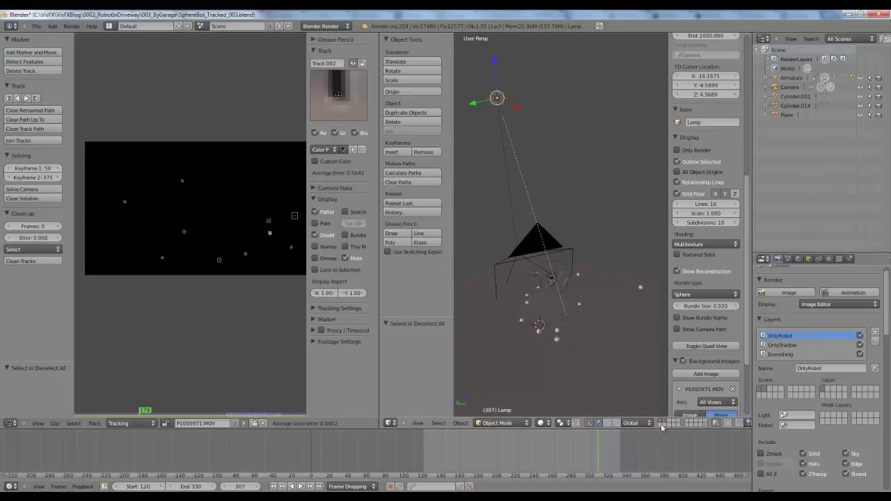
click(662, 421)
click(664, 423)
click(782, 345)
click(665, 423)
click(660, 424)
click(665, 423)
middle_drag(578, 317, 541, 239)
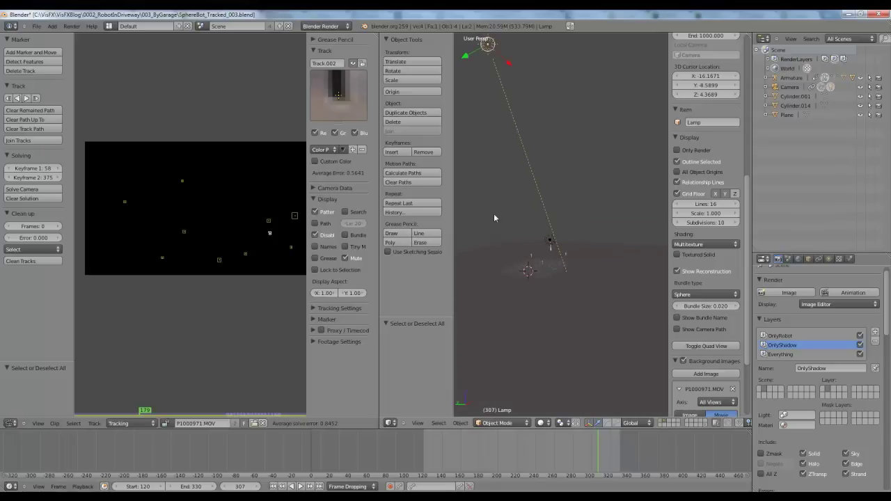
Widen the 3D view over the clip editor and frame the lamp above the ground plane.
drag(380, 262, 131, 238)
scroll(436, 248, down, 3)
middle_drag(436, 247, 470, 226)
scroll(470, 226, up, 2)
scroll(470, 245, down, 1)
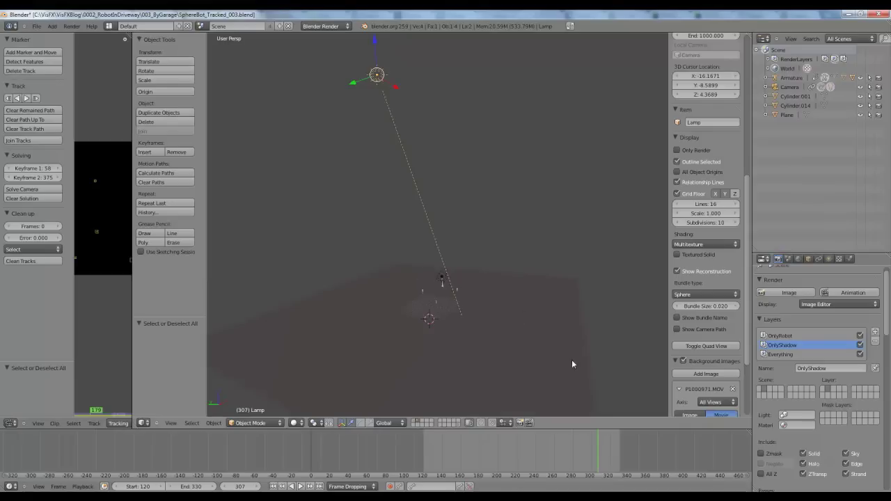
Turn the robot layer back on alongside the ground plane and view the whole scene.
click(414, 425)
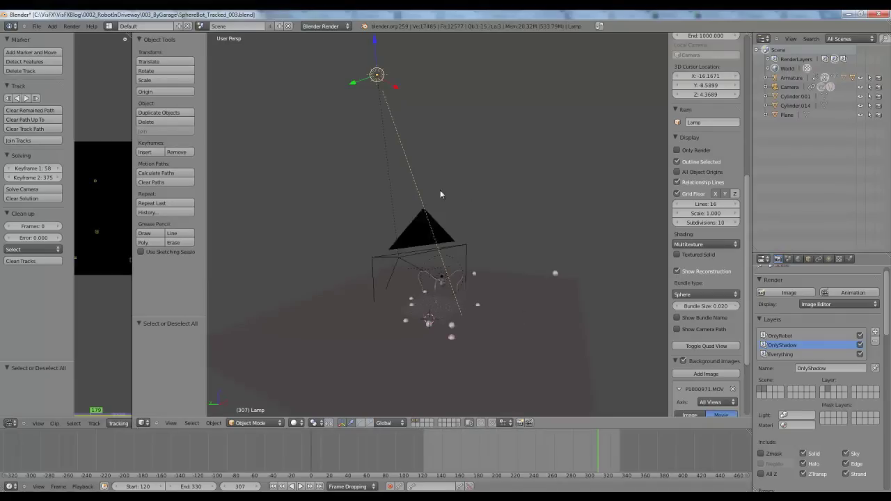
scroll(443, 195, down, 3)
middle_drag(409, 198, 413, 214)
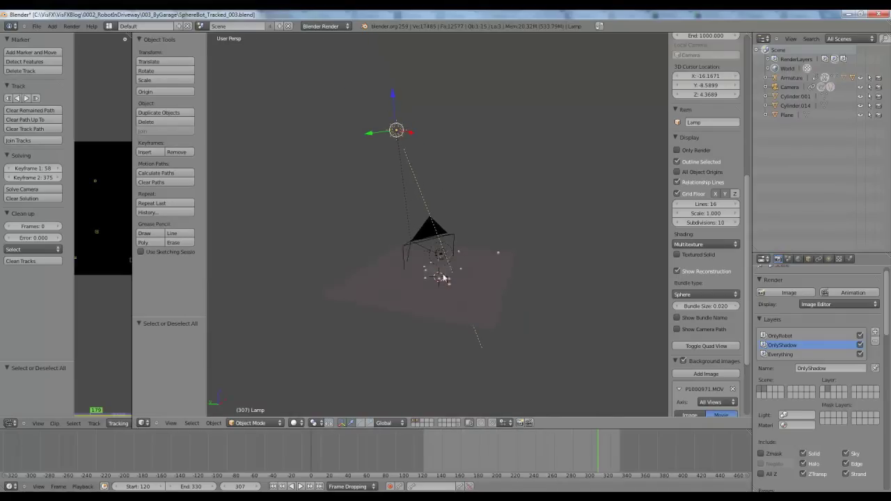
scroll(451, 299, up, 1)
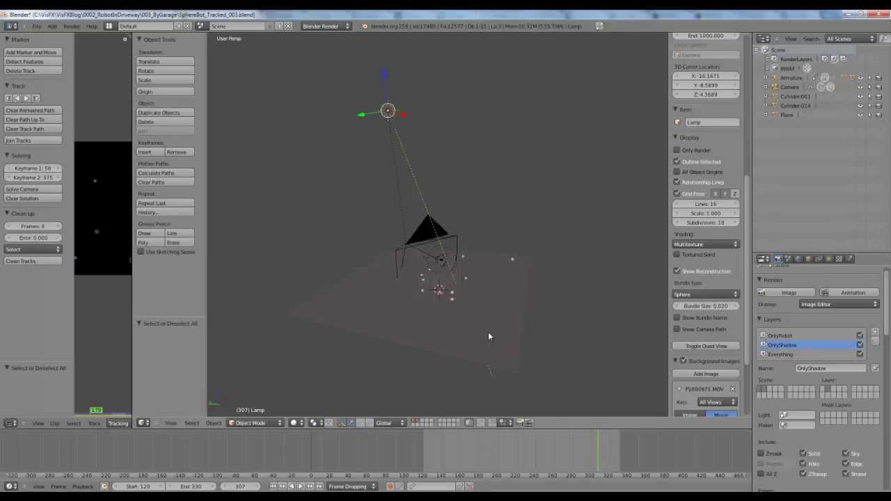
Select the OnlyRobot render layer and show only the robot's scene layer without the ground plane.
click(780, 337)
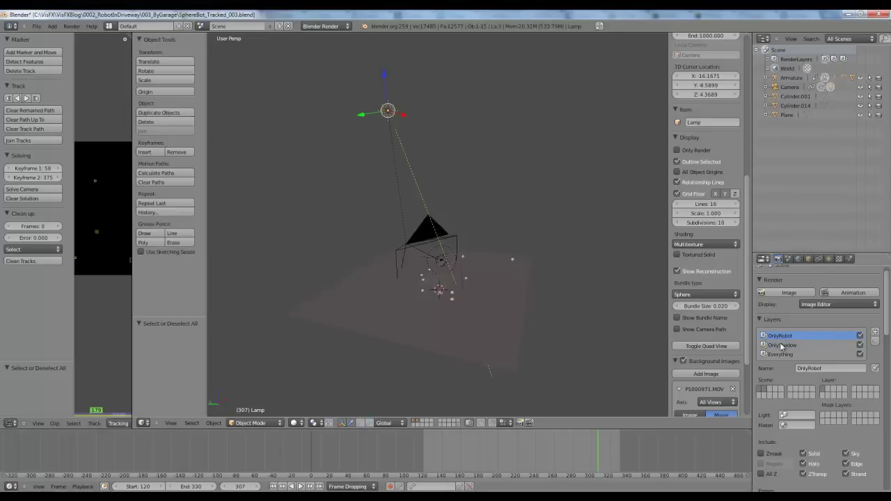
scroll(452, 335, up, 3)
click(414, 422)
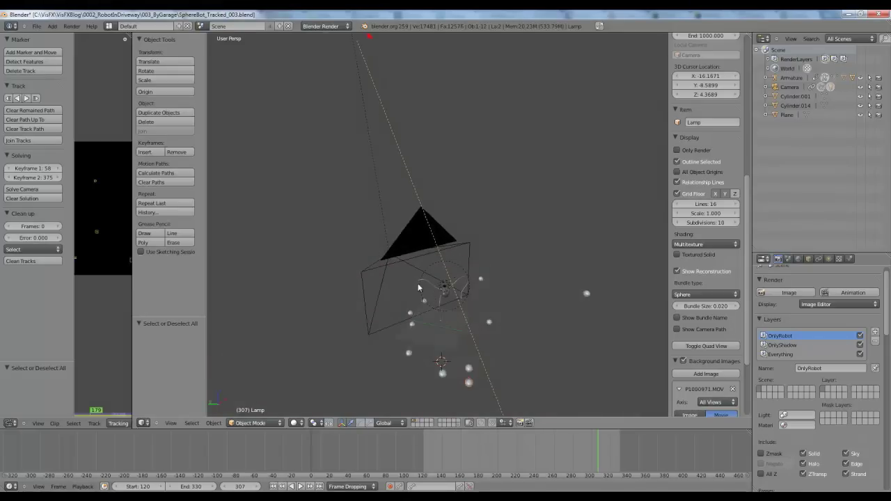
scroll(467, 213, down, 1)
scroll(438, 379, up, 1)
Select the OnlyShadow render layer and show only the ground plane's scene layer.
click(796, 345)
click(418, 421)
scroll(434, 298, down, 3)
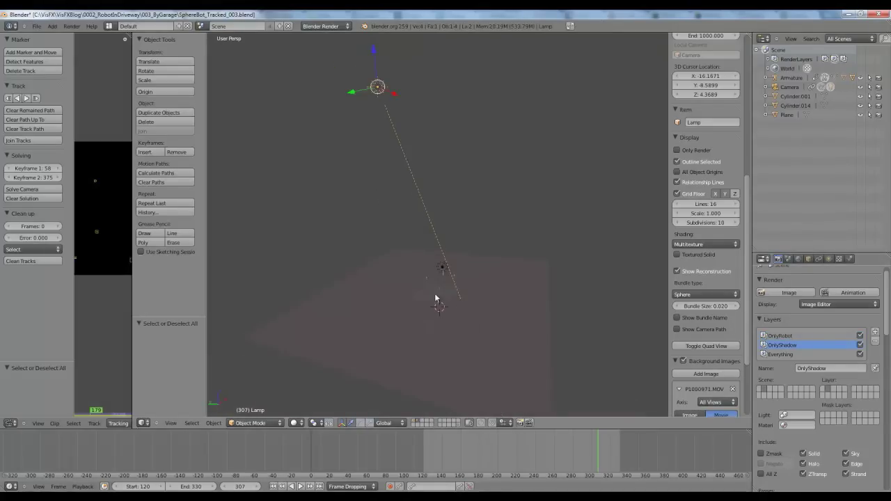
scroll(486, 321, up, 3)
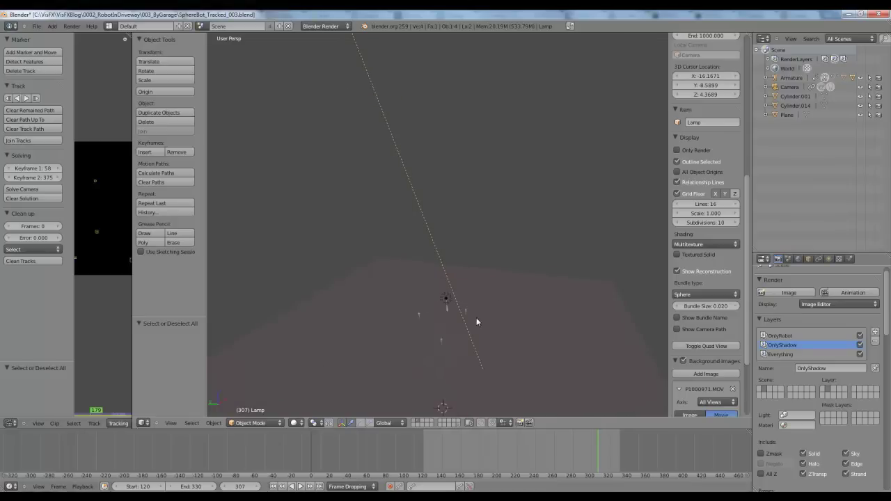
Show the robot and ground plane layers together, select the Everything render layer and inspect the full scene.
click(414, 423)
click(774, 354)
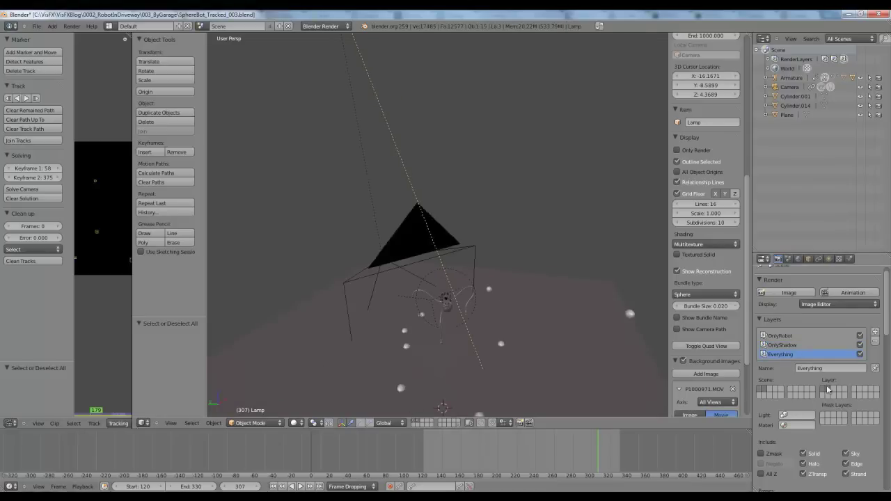
scroll(474, 223, down, 4)
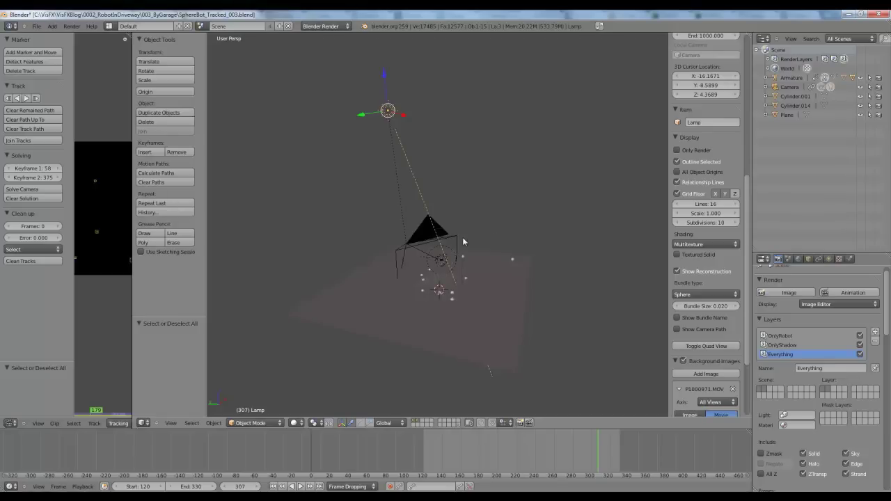
scroll(462, 237, up, 3)
scroll(441, 226, down, 5)
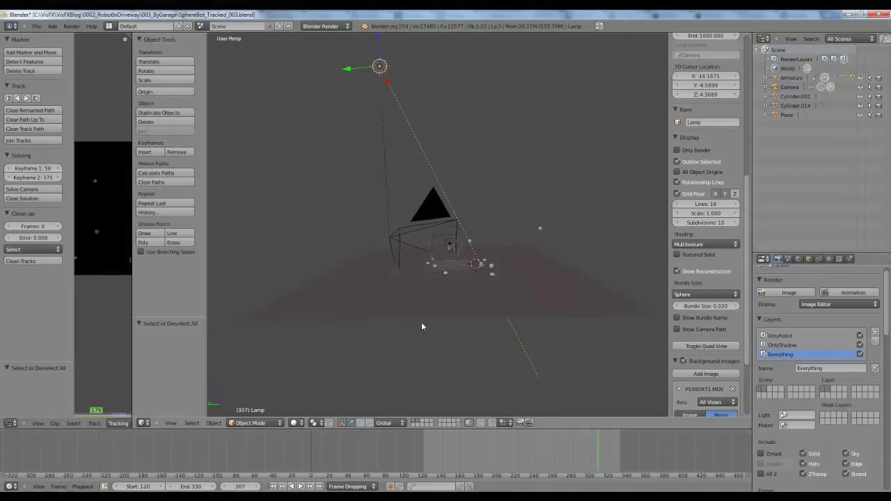
scroll(427, 169, up, 3)
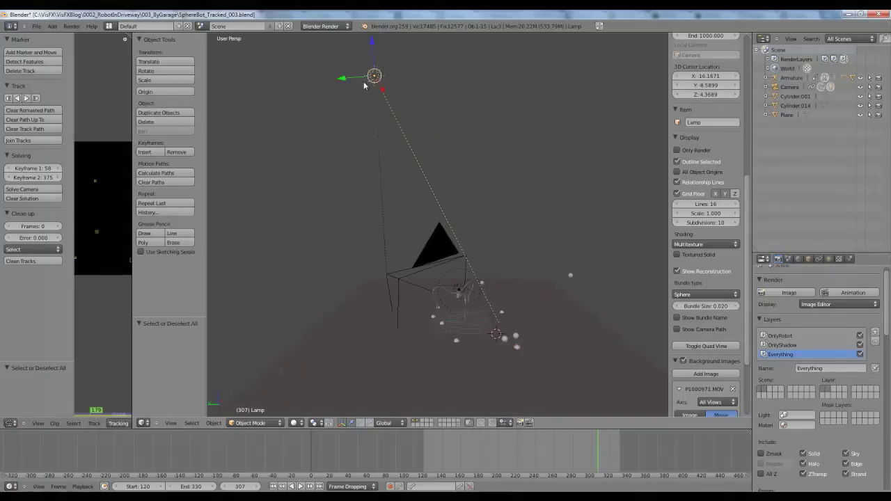
scroll(486, 322, down, 1)
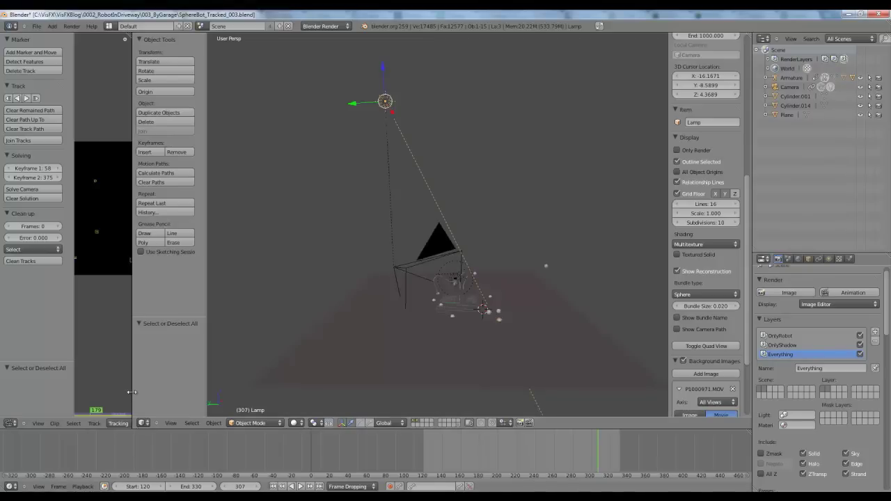
Select the OnlyShadow render layer again and examine its included passes.
scroll(814, 327, up, 1)
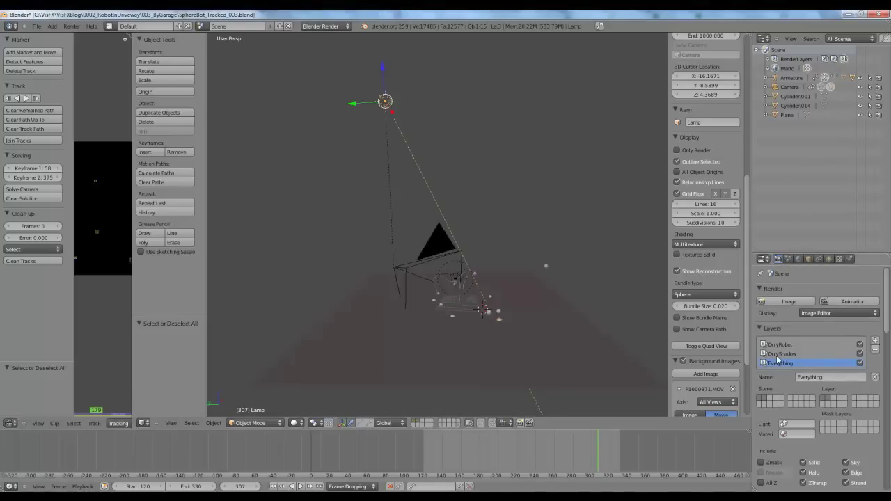
click(792, 354)
scroll(811, 422, down, 6)
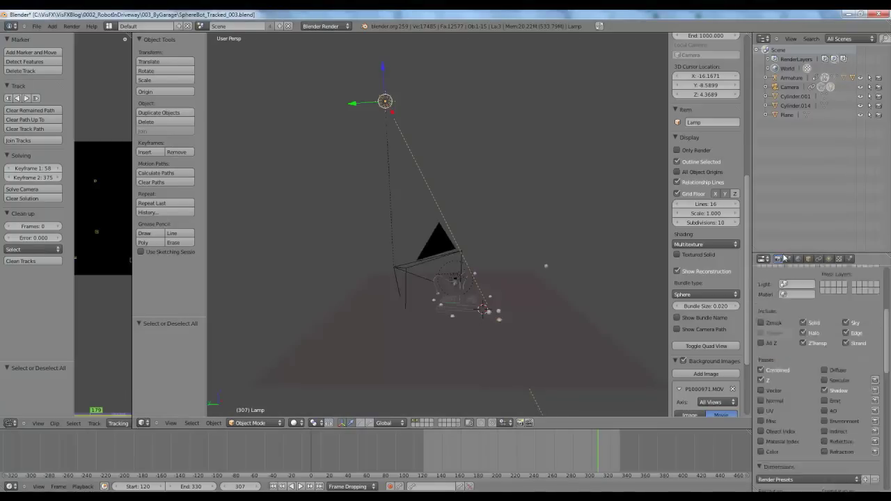
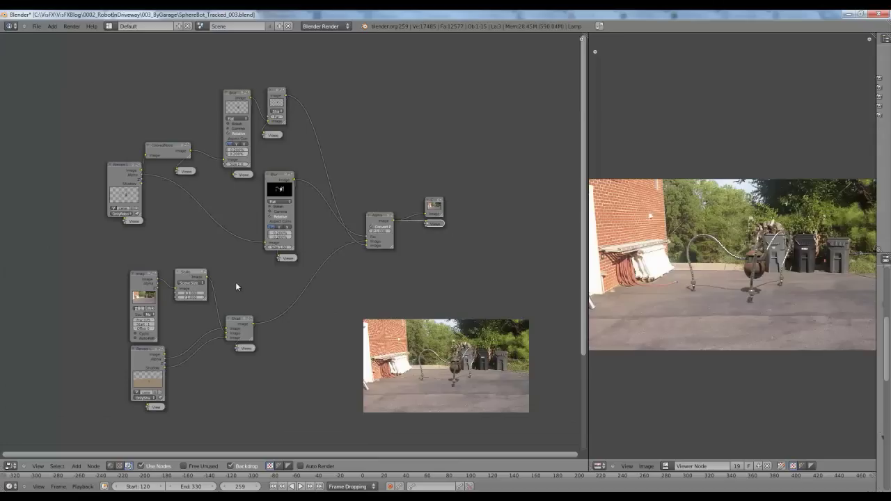
Examine the compositing node tree, from the robot branch and Alpha Over node to the background footage and shadow branch.
middle_drag(237, 281, 284, 222)
middle_drag(306, 186, 290, 244)
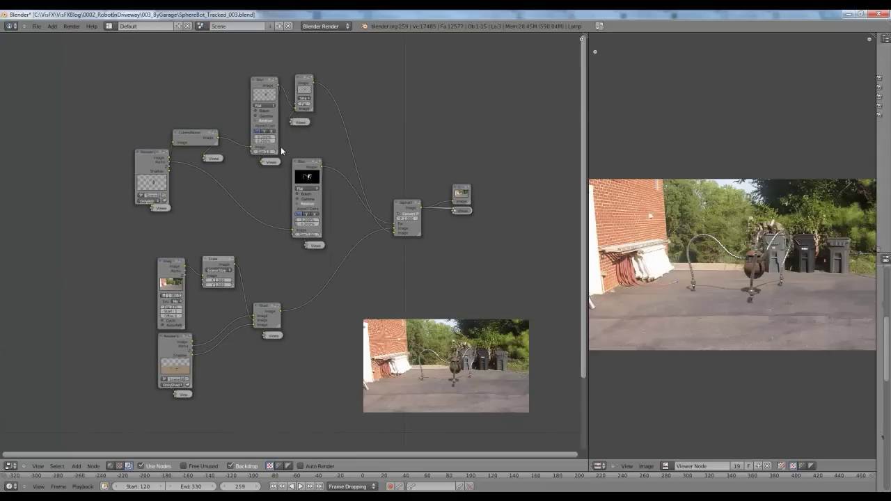
scroll(289, 183, up, 1)
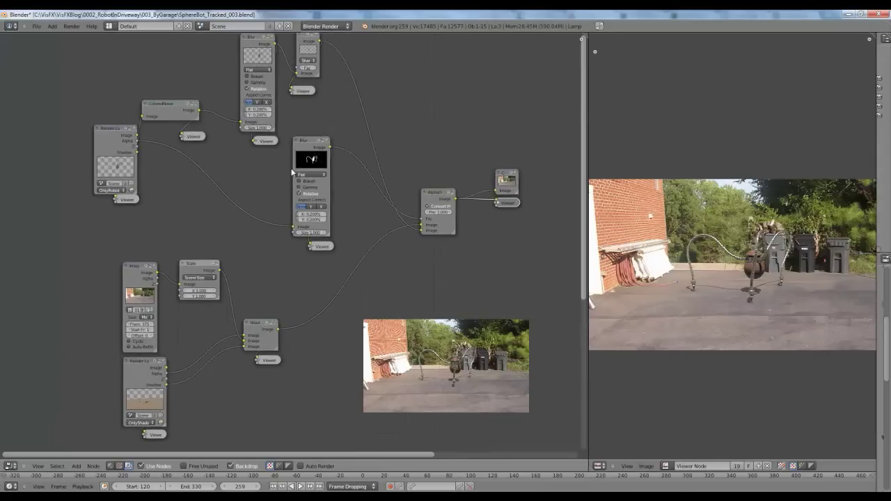
middle_drag(299, 173, 336, 146)
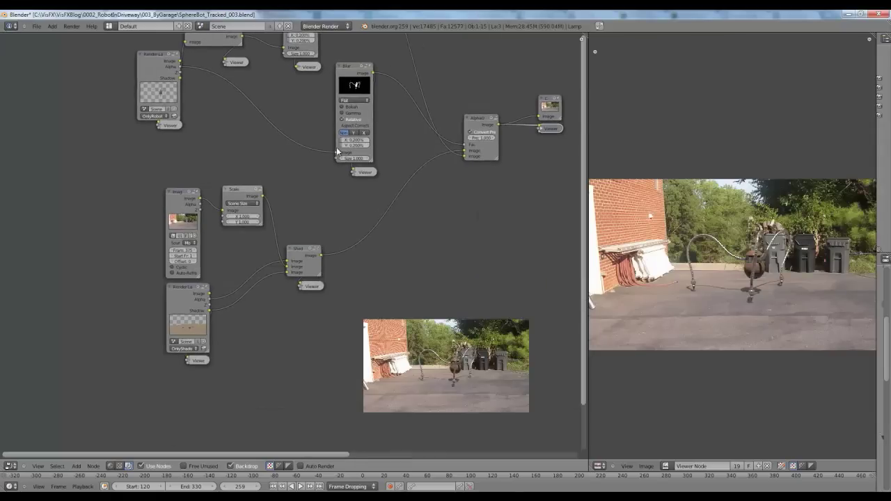
scroll(337, 147, up, 1)
middle_drag(285, 166, 285, 199)
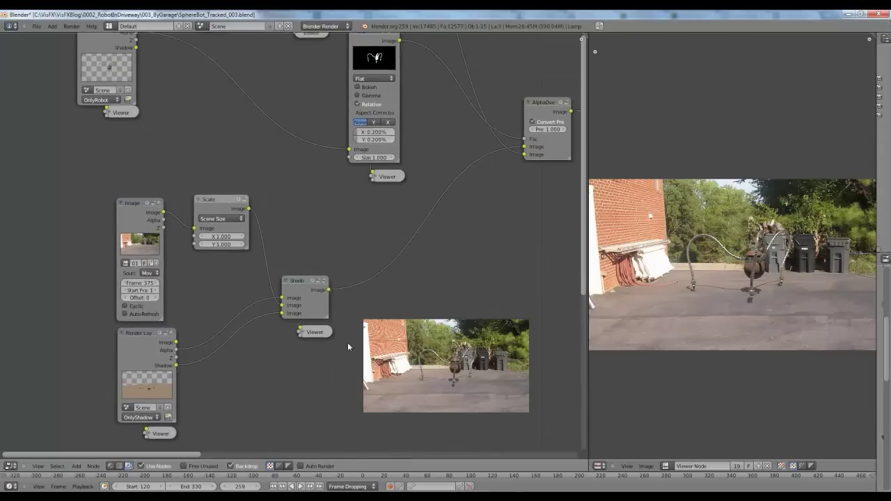
middle_drag(155, 325, 115, 264)
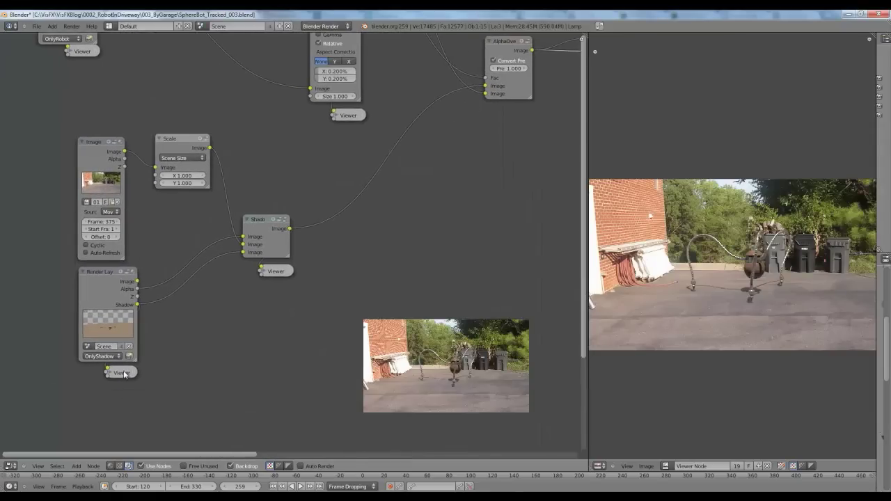
Preview the OnlyShadow render layer's shadow pass through its Viewer node.
click(123, 373)
scroll(761, 313, up, 3)
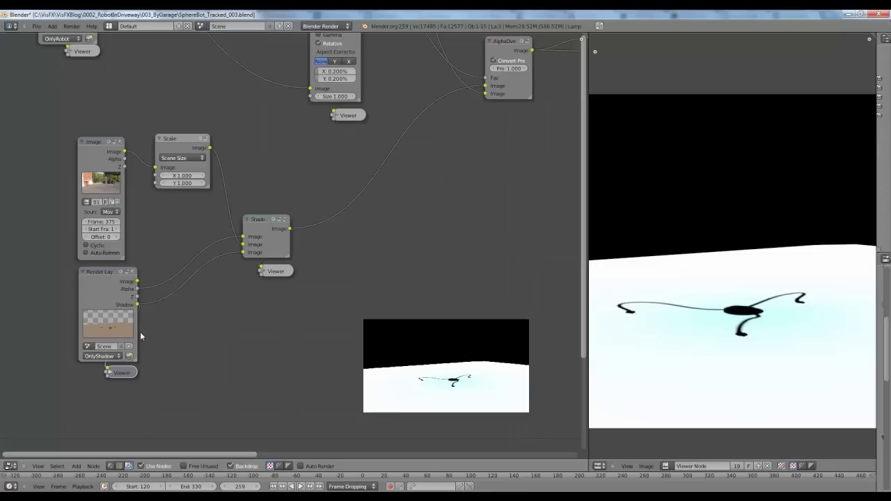
middle_drag(185, 308, 122, 304)
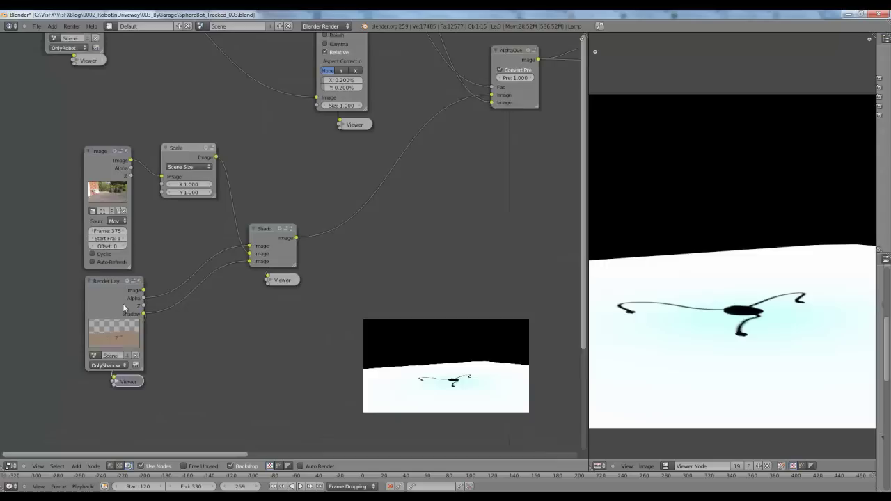
Nudge the Shadow group node closer to its inputs and open the group to examine the nodes inside.
scroll(122, 304, up, 1)
drag(269, 223, 243, 214)
middle_drag(244, 214, 224, 251)
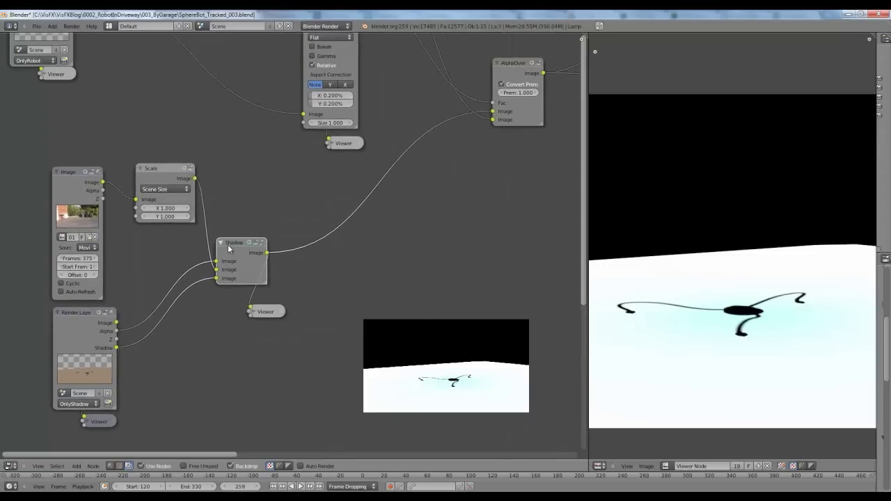
key(Tab)
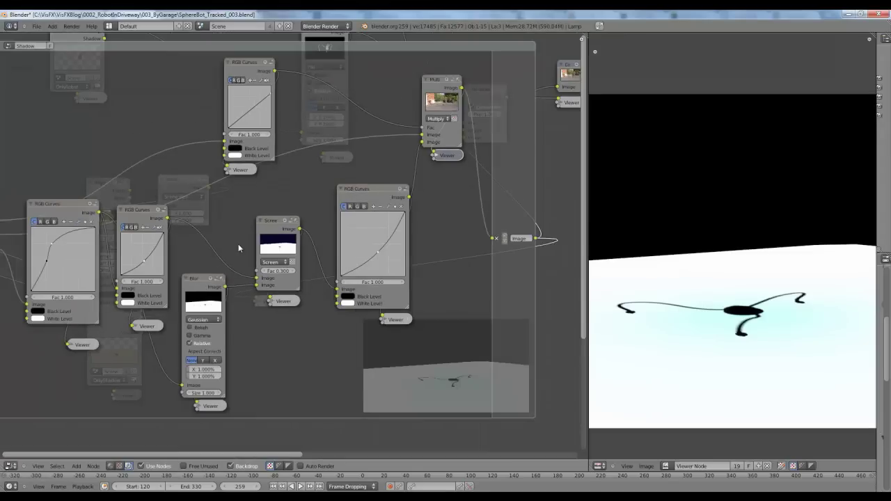
middle_drag(233, 255, 335, 281)
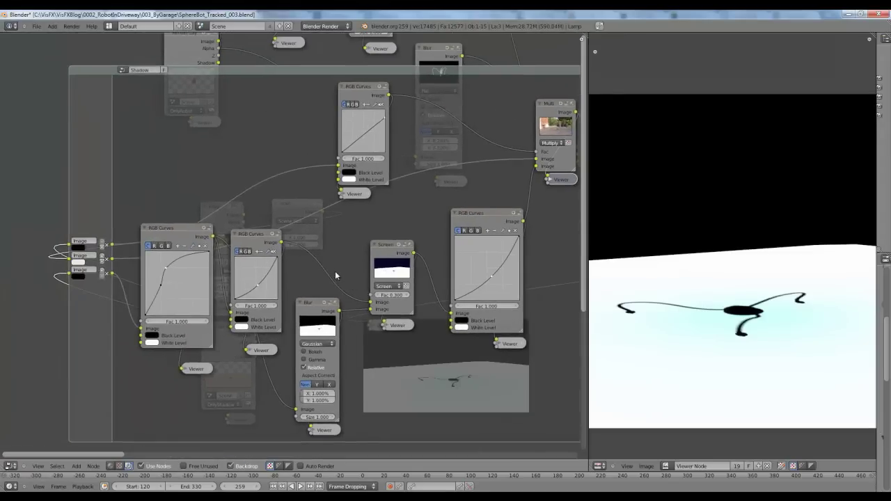
middle_drag(223, 273, 250, 275)
scroll(253, 283, down, 1)
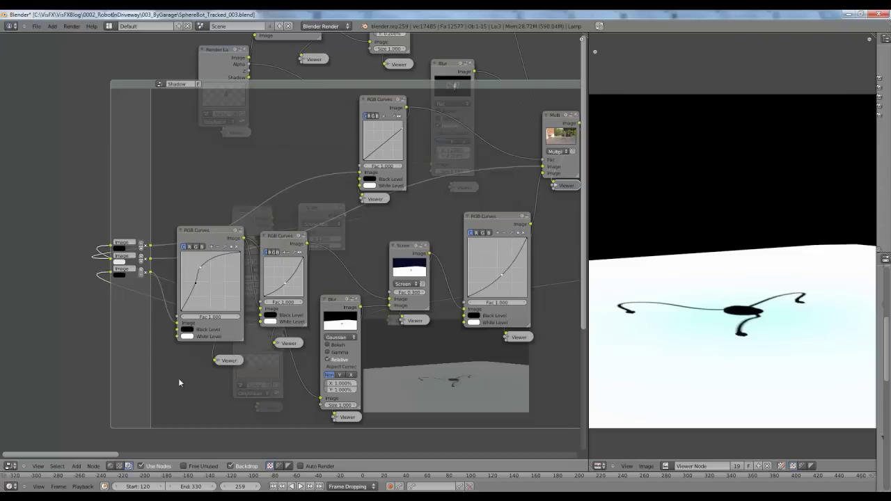
Preview the outputs of the first two RGB Curves nodes in the Shadow group and inspect the shadow tones closely.
click(233, 362)
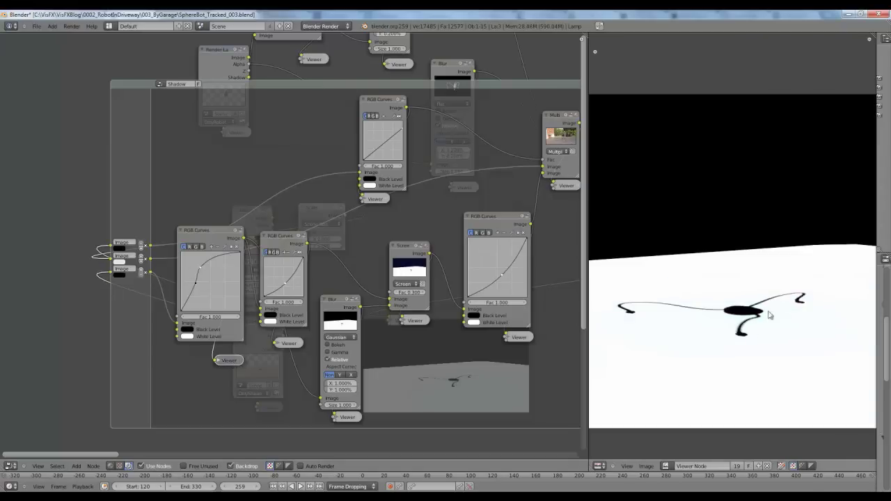
scroll(268, 368, up, 3)
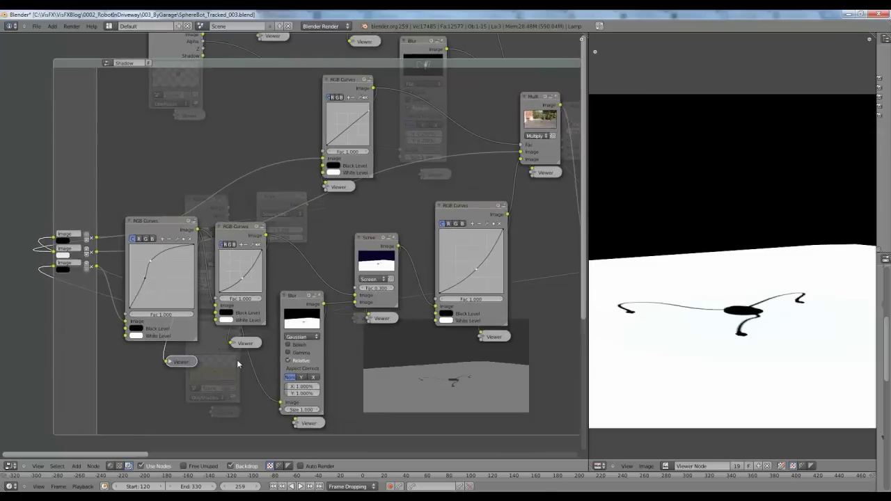
scroll(764, 339, up, 4)
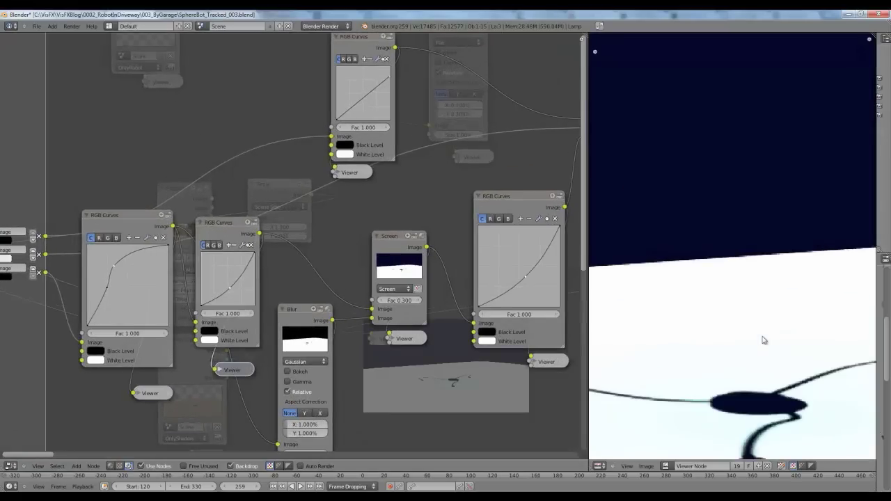
scroll(766, 334, down, 3)
scroll(798, 303, down, 1)
Preview the Blur node's output, shift the first RGB Curves node slightly away from the second, and preview the Screen node's output.
middle_drag(337, 340, 307, 254)
middle_drag(304, 307, 302, 319)
scroll(302, 318, up, 1)
click(293, 387)
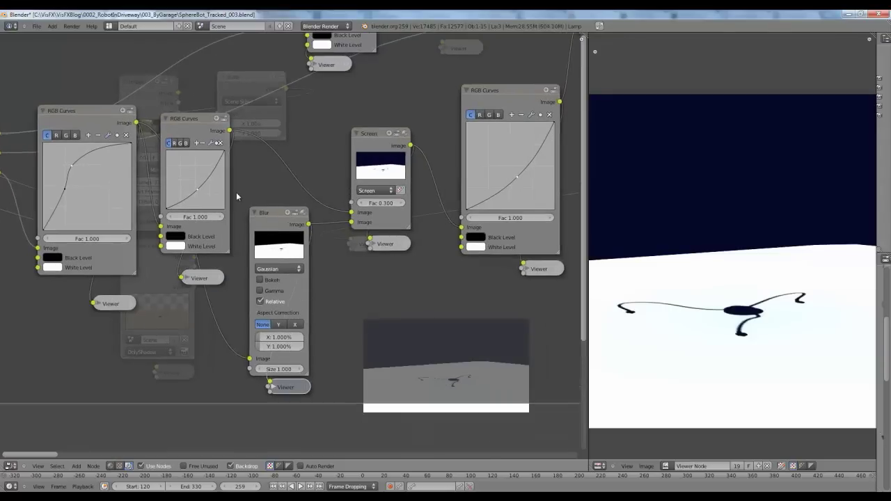
drag(84, 111, 73, 111)
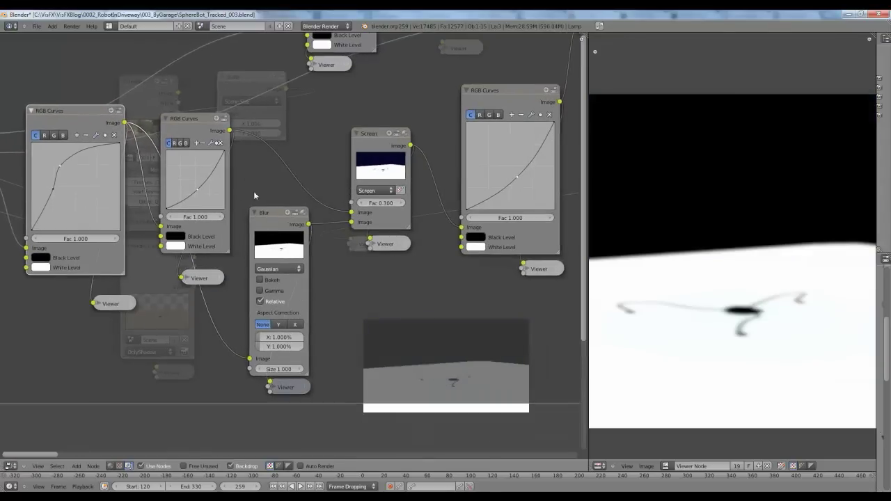
click(397, 251)
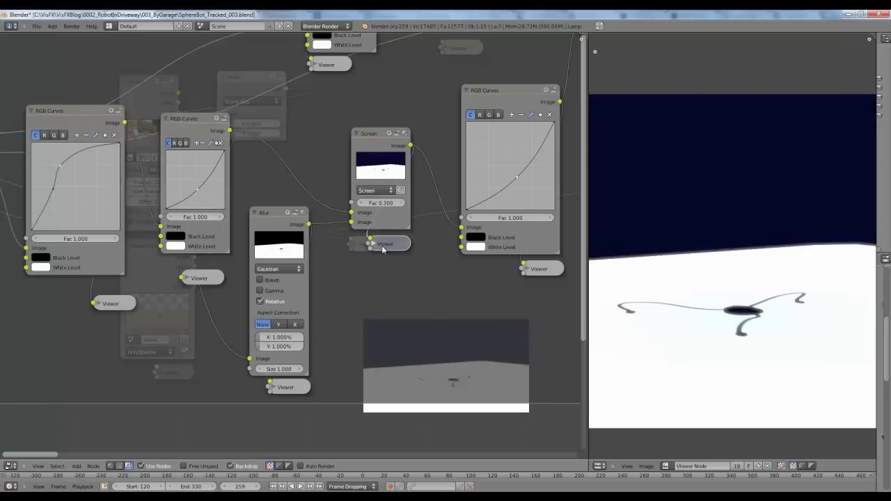
Try a factor of 1 on the Screen node while inspecting the robot's shadow up close.
scroll(759, 336, up, 3)
middle_drag(759, 336, 741, 337)
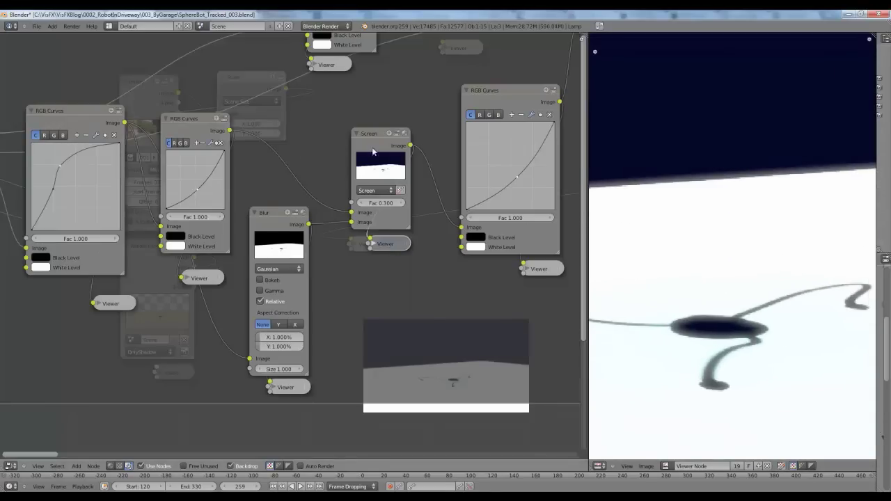
scroll(376, 202, up, 1)
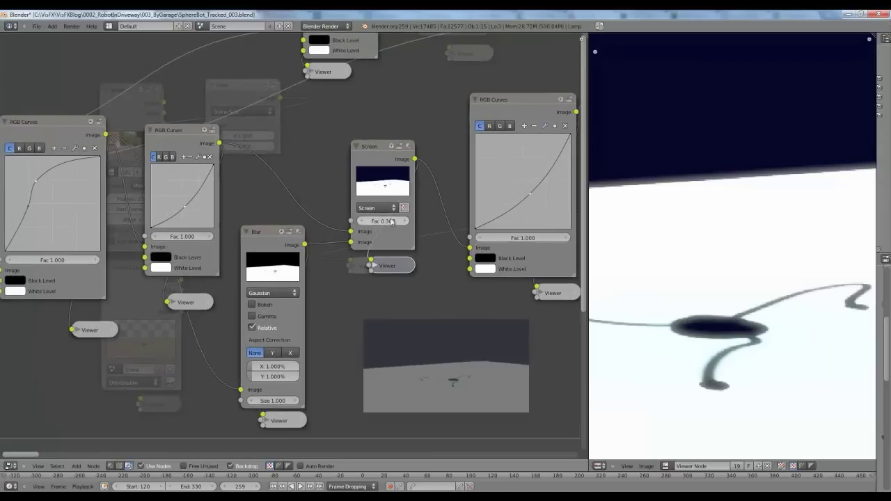
click(383, 221)
text(1)
key(Return)
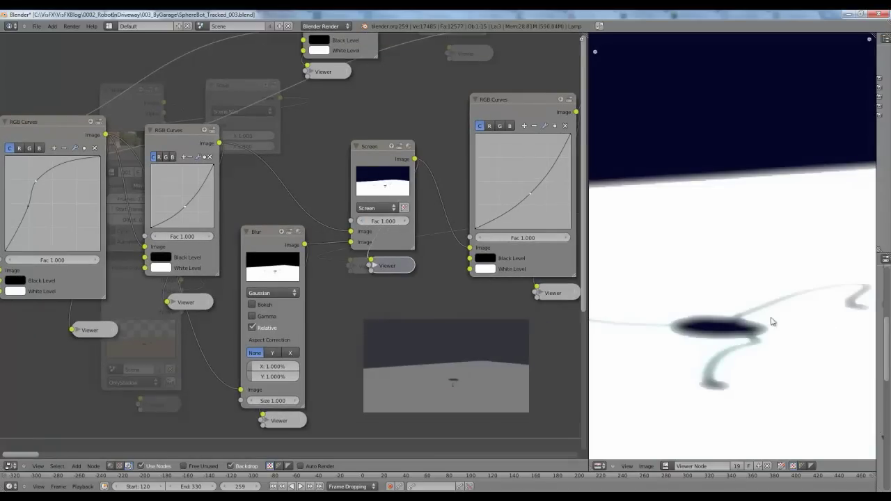
Set the Screen node's blend factor to 0.2.
click(382, 221)
text(0.2)
key(Return)
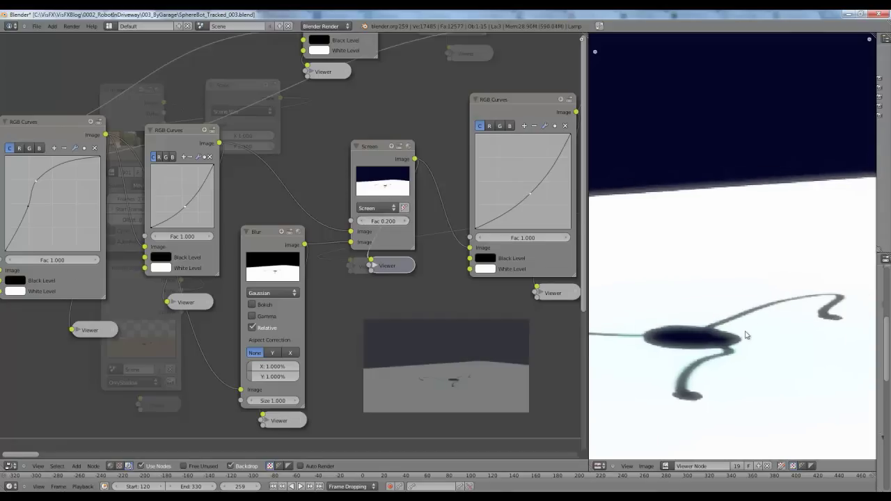
Nudge the RGB Curves node after the Screen node slightly closer to it and preview its output near the shadow.
scroll(745, 335, down, 4)
middle_drag(506, 102, 335, 170)
drag(336, 172, 330, 166)
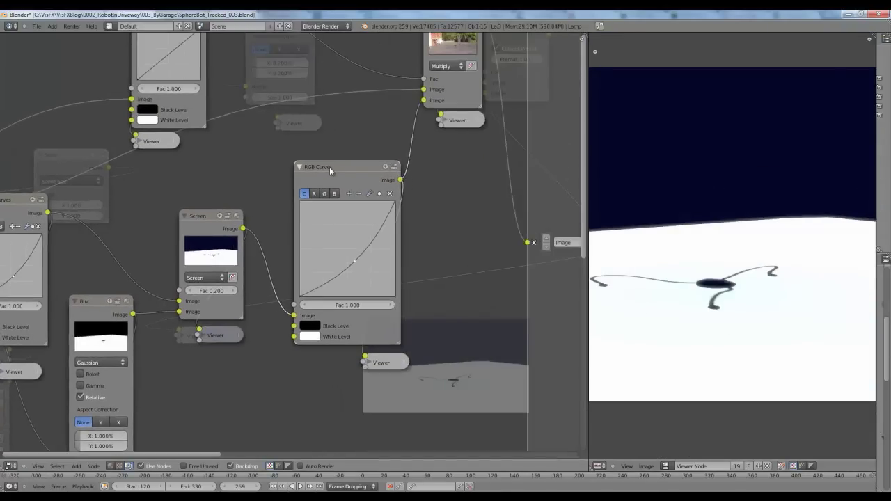
click(369, 362)
scroll(806, 332, up, 3)
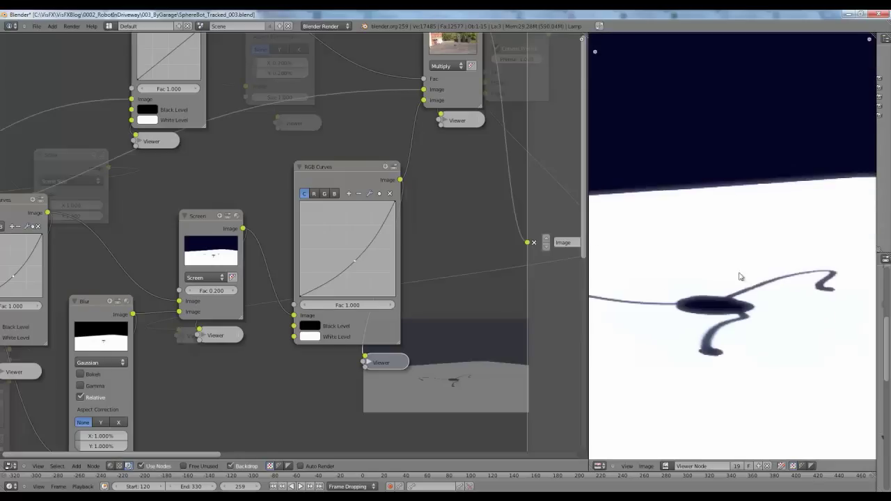
Preview the Multiply node's output to see the shadow blended into the driveway footage.
middle_drag(451, 212, 427, 249)
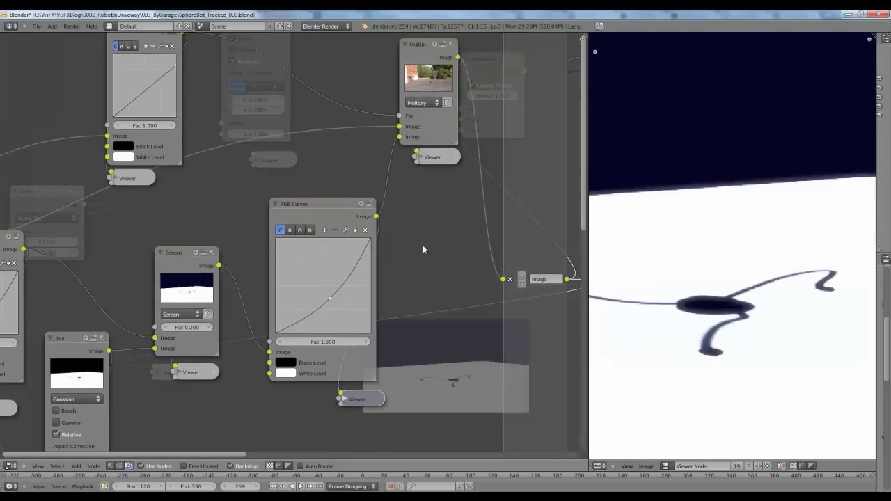
scroll(425, 201, down, 3)
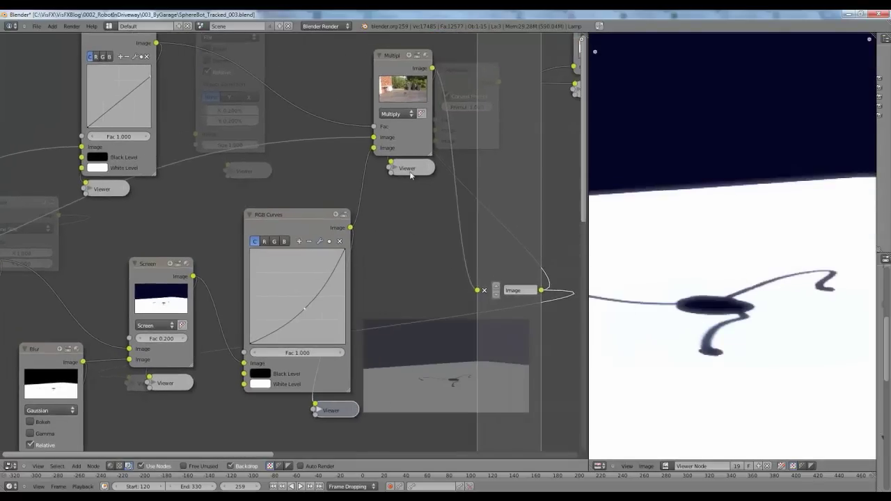
middle_drag(398, 151, 381, 243)
scroll(376, 240, up, 4)
scroll(360, 245, down, 3)
middle_drag(228, 226, 346, 212)
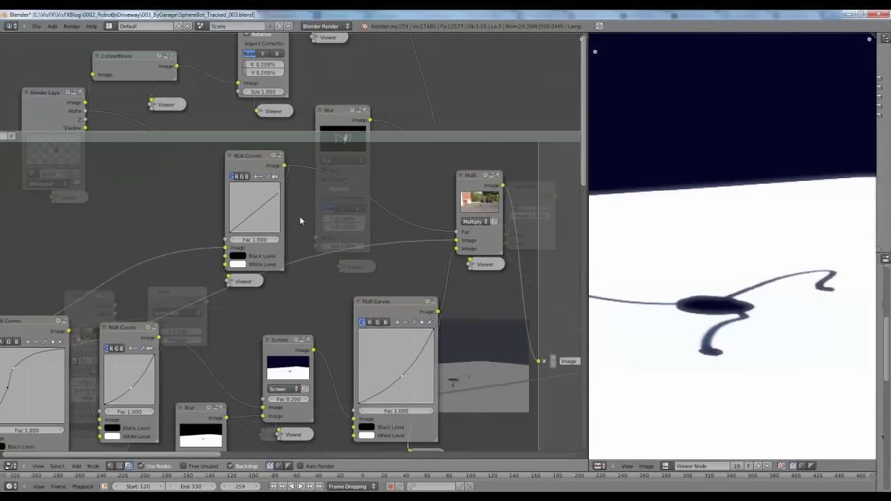
click(483, 267)
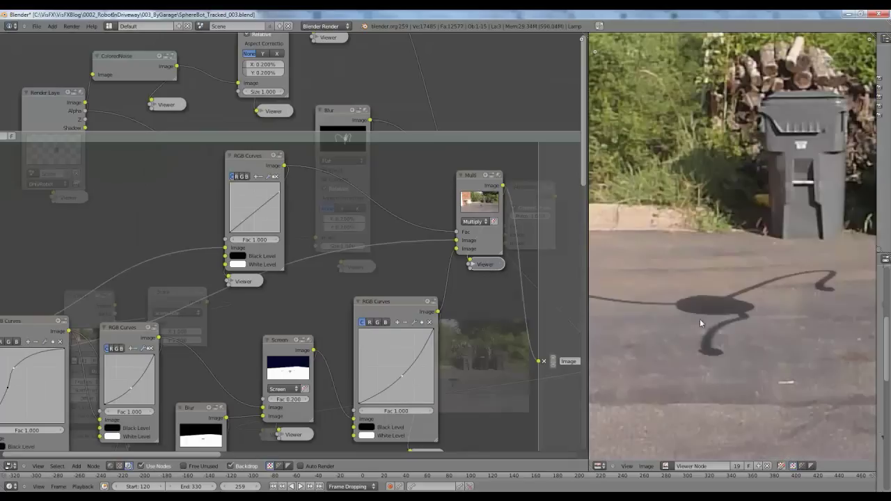
Preview the output of the RGB Curves node that drives the Multiply node's factor and examine the full ground mask.
middle_drag(438, 257, 420, 258)
click(224, 282)
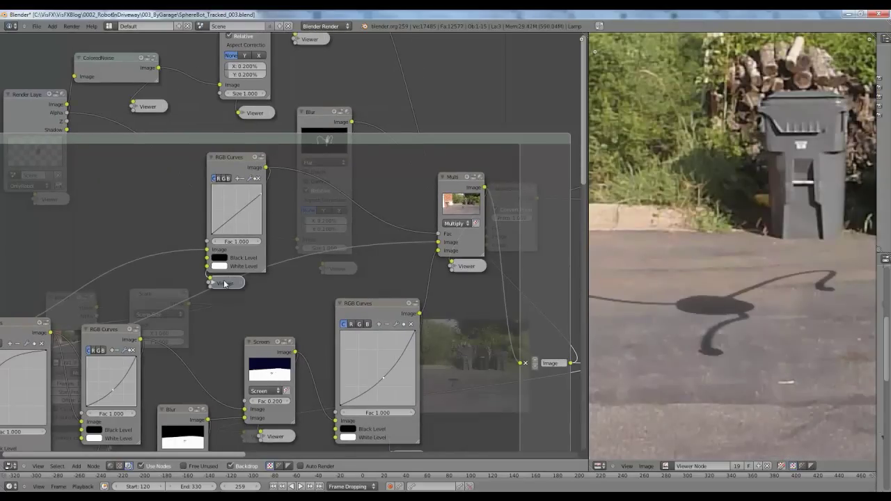
scroll(789, 270, down, 4)
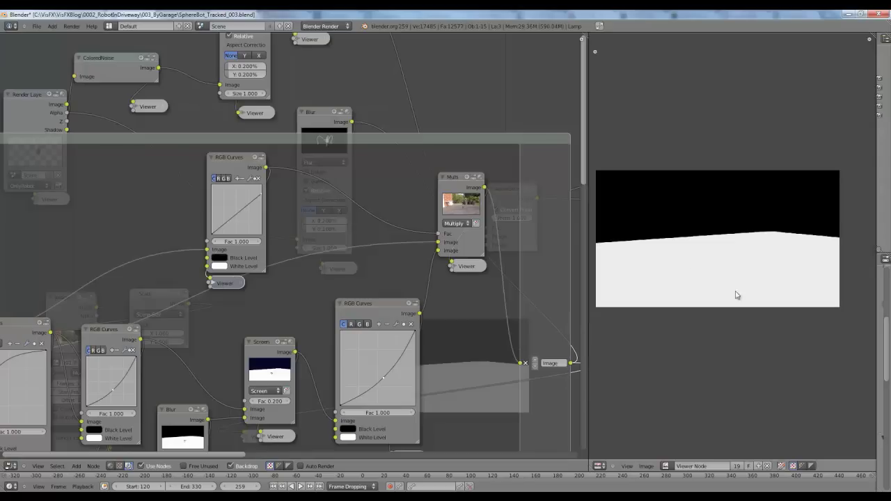
scroll(424, 262, up, 1)
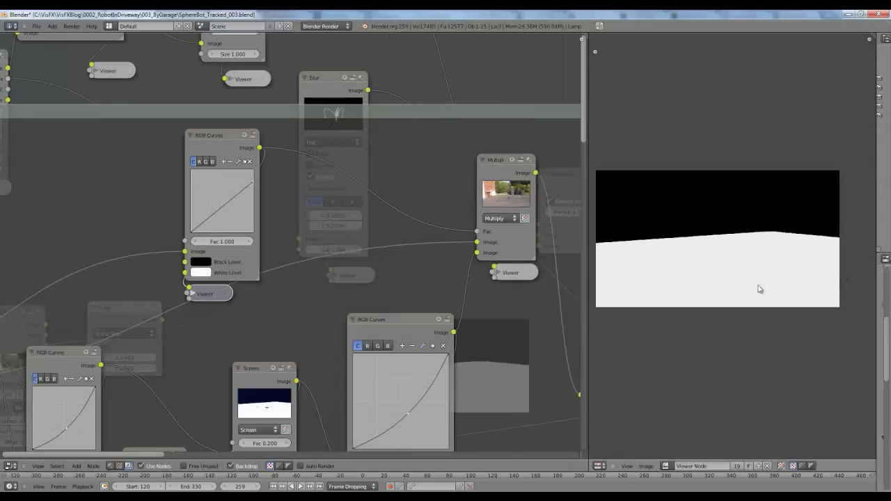
middle_drag(362, 234, 320, 229)
scroll(320, 229, up, 2)
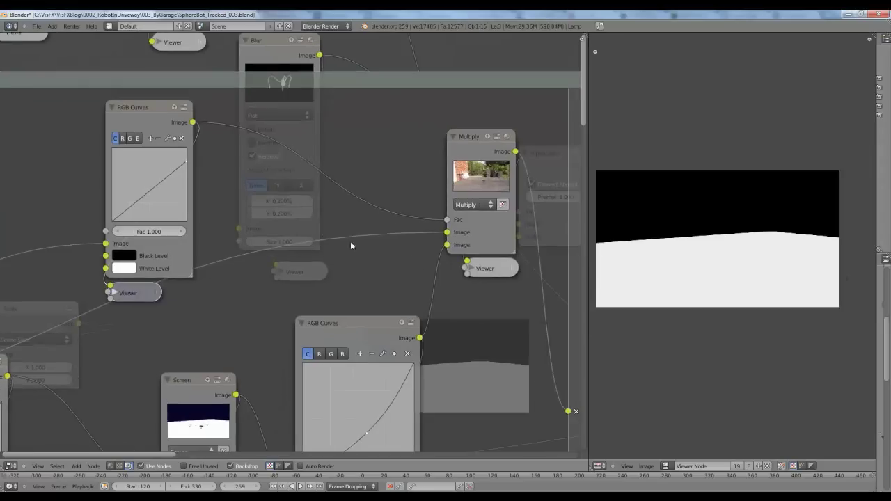
Compare the Multiply node's output with its RGB Curves factor mask and inspect the blended shadow on the driveway.
click(486, 270)
click(497, 277)
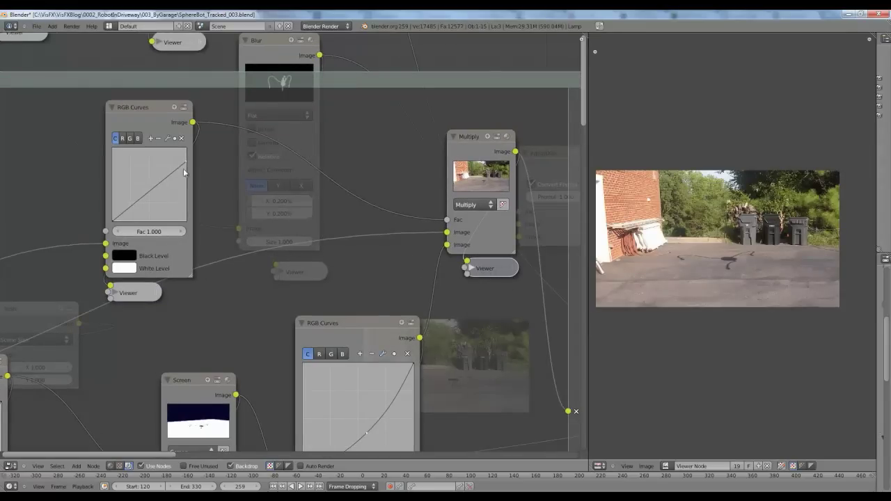
click(157, 291)
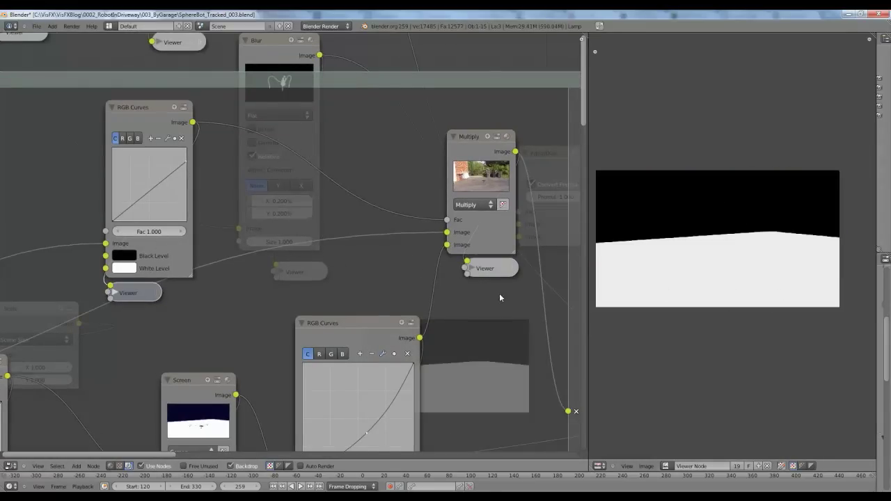
click(486, 268)
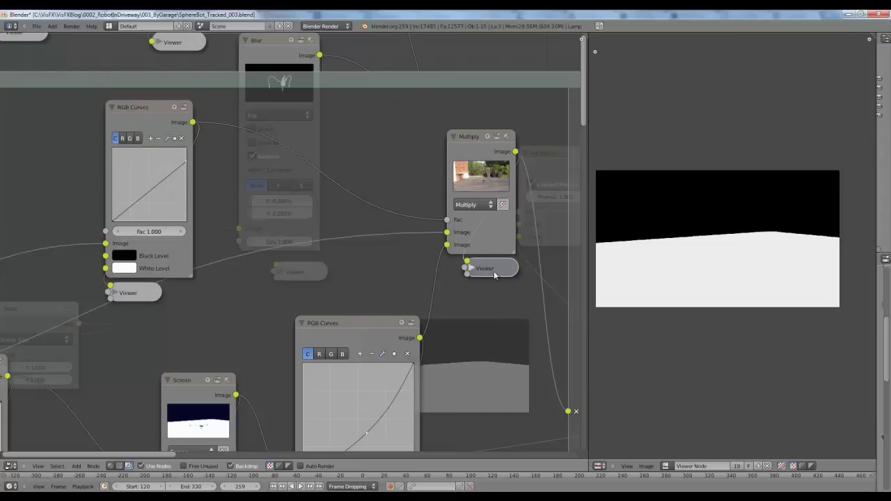
scroll(748, 271, up, 5)
scroll(771, 279, down, 3)
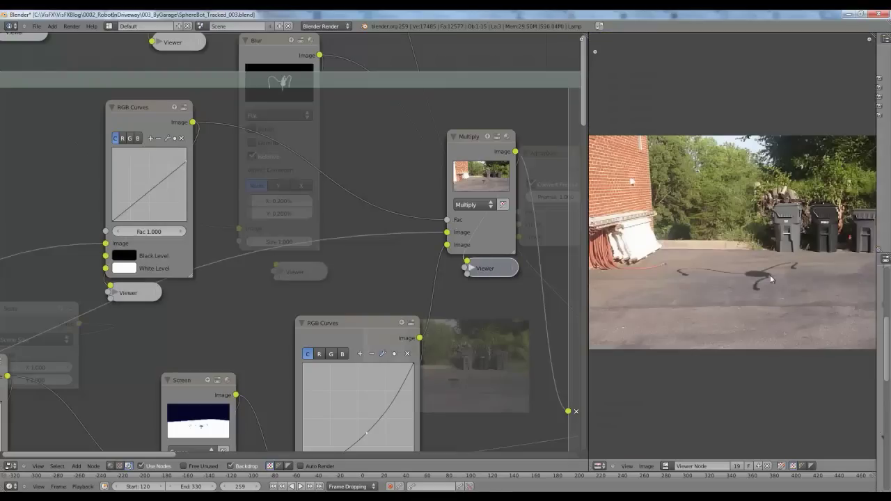
middle_drag(774, 275, 769, 285)
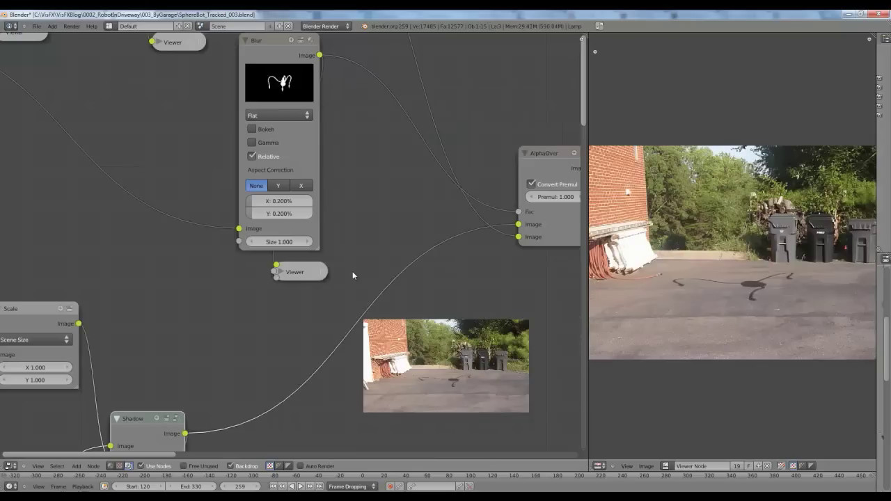
Leave the Shadow group and preview the OnlyRobot Render Layers node to examine the robot against the footage.
scroll(353, 236, down, 3)
scroll(313, 337, down, 2)
middle_drag(342, 299, 375, 328)
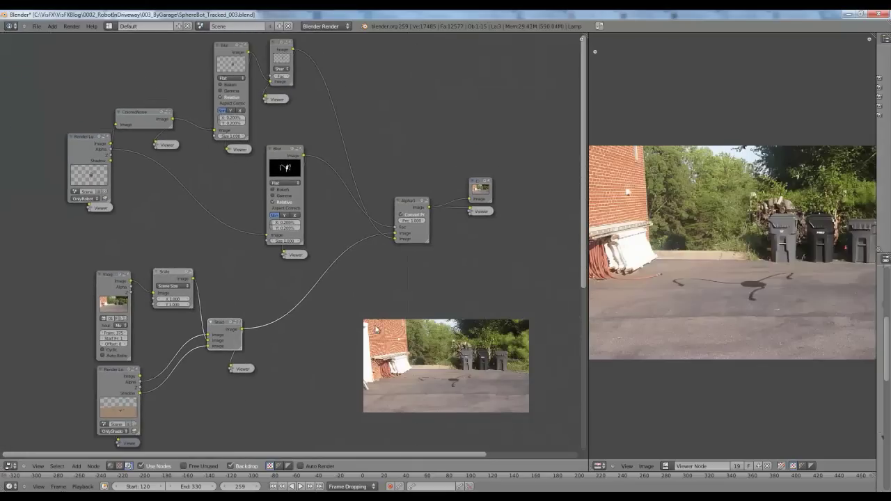
middle_drag(272, 250, 408, 261)
scroll(394, 212, up, 1)
scroll(366, 244, up, 4)
middle_drag(129, 99, 185, 220)
scroll(161, 174, up, 2)
click(239, 342)
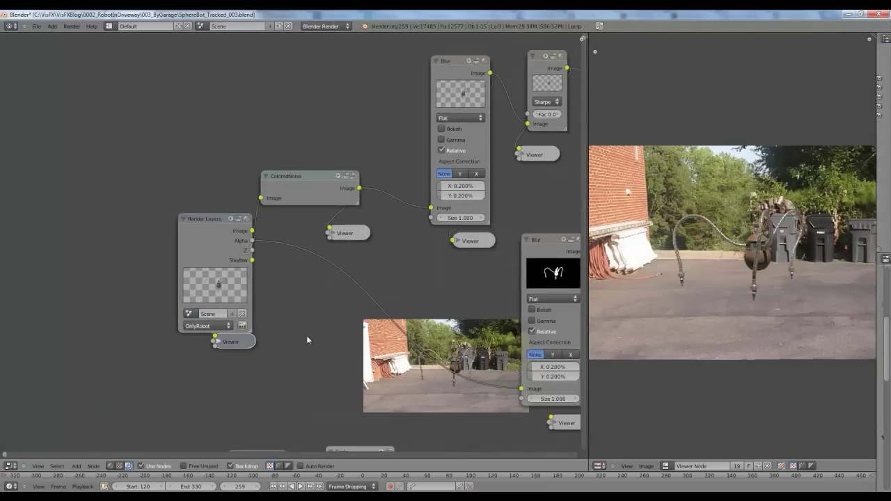
scroll(789, 300, up, 3)
scroll(789, 299, down, 3)
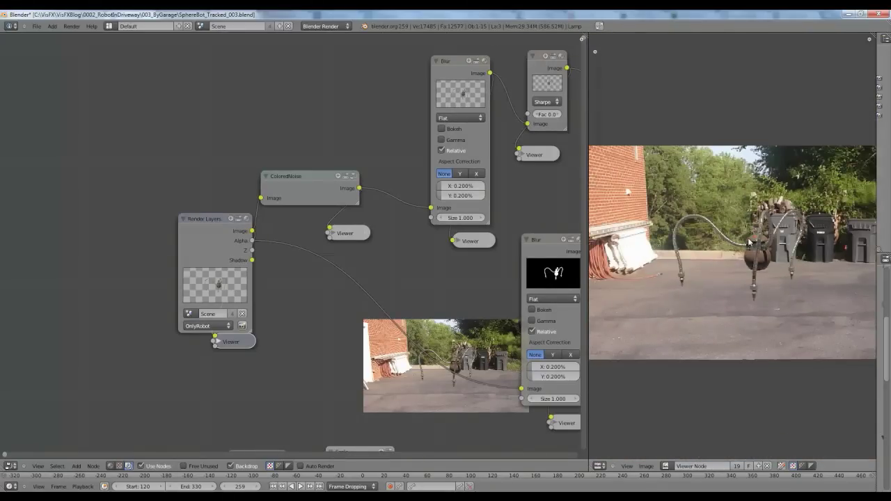
Move the OnlyRobot Render Layers node and its Viewer node farther away from the ColoredNoise group.
middle_drag(420, 252, 410, 280)
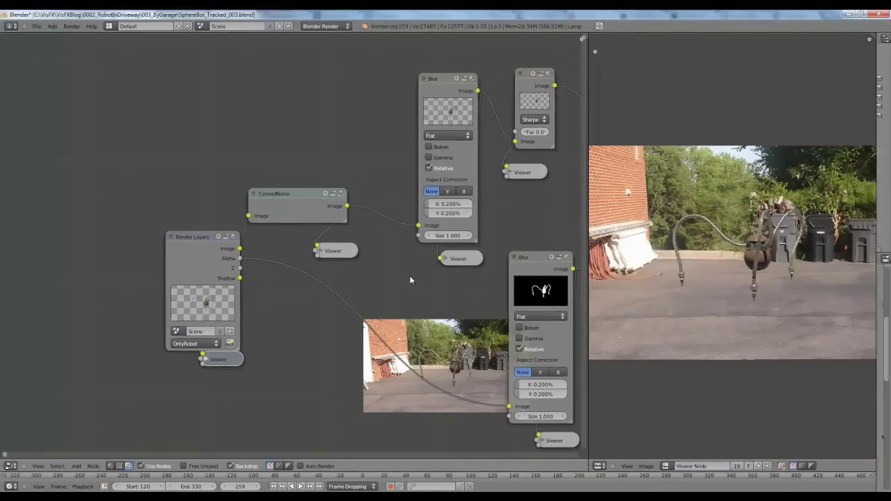
drag(227, 362, 226, 367)
drag(199, 237, 149, 232)
click(214, 364)
drag(215, 367, 163, 365)
Examine the footage's grain closely around the trash bins, and bring the robot back into the preview.
scroll(732, 304, up, 5)
middle_drag(708, 361, 597, 194)
middle_drag(826, 415, 720, 336)
middle_drag(715, 237, 662, 307)
scroll(774, 223, up, 3)
scroll(732, 165, up, 1)
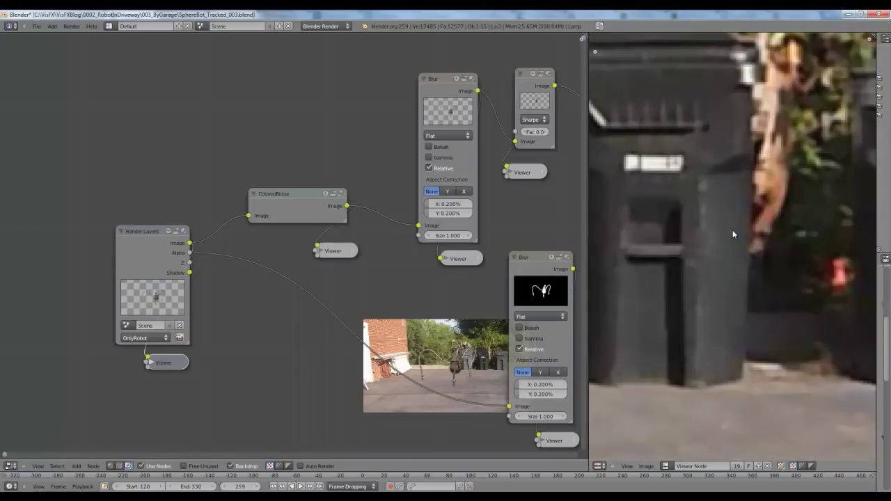
key(Home)
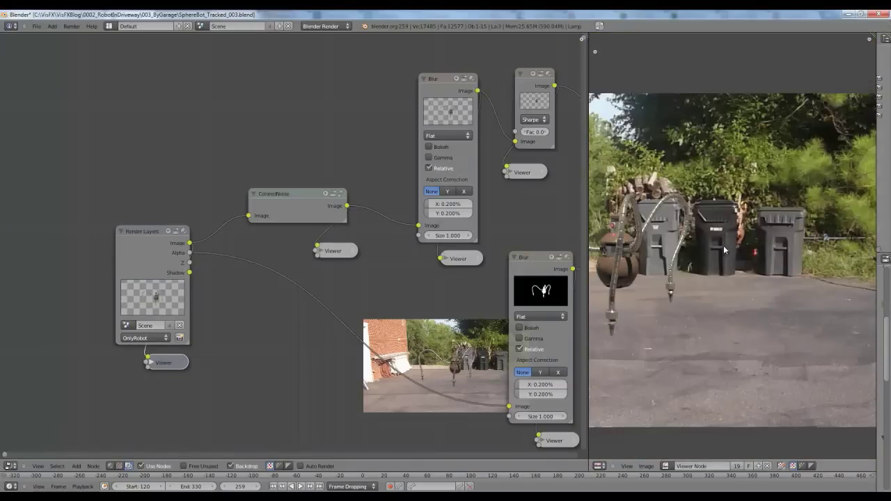
middle_drag(689, 260, 758, 256)
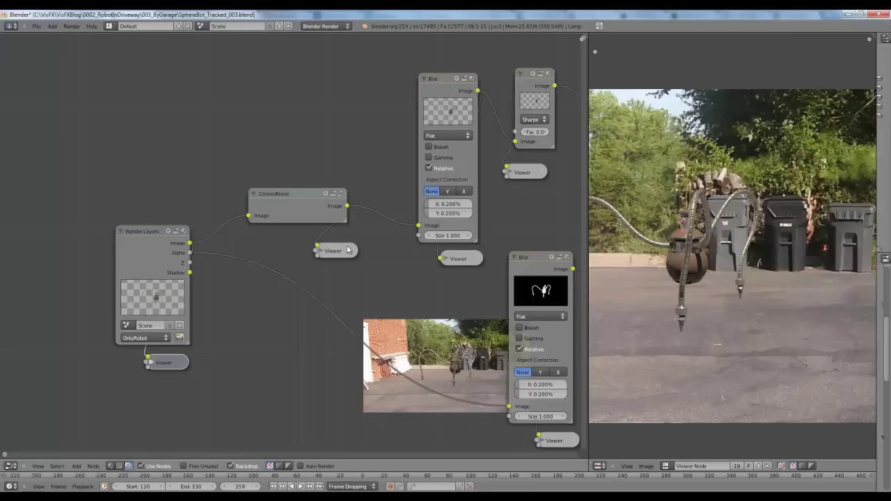
Open the ColoredNoise group and examine its Time, Multiply, NOISE and NOISE_SMALL Texture, and Overlay nodes.
scroll(354, 244, up, 1)
mouse_move(308, 215)
mouse_down()
mouse_move(303, 232)
mouse_move(314, 211)
mouse_move(302, 215)
mouse_move(321, 230)
mouse_move(317, 202)
mouse_move(319, 213)
mouse_move(306, 212)
mouse_up()
key(Tab)
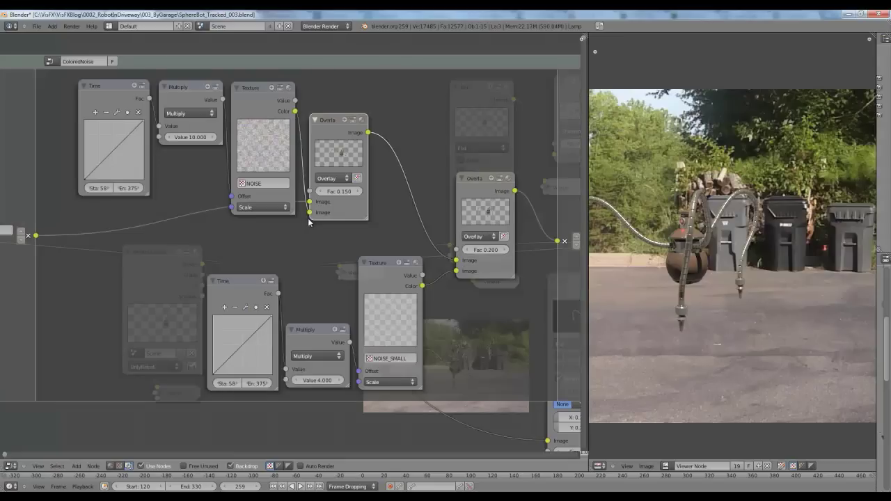
middle_drag(220, 220, 239, 283)
scroll(255, 278, up, 2)
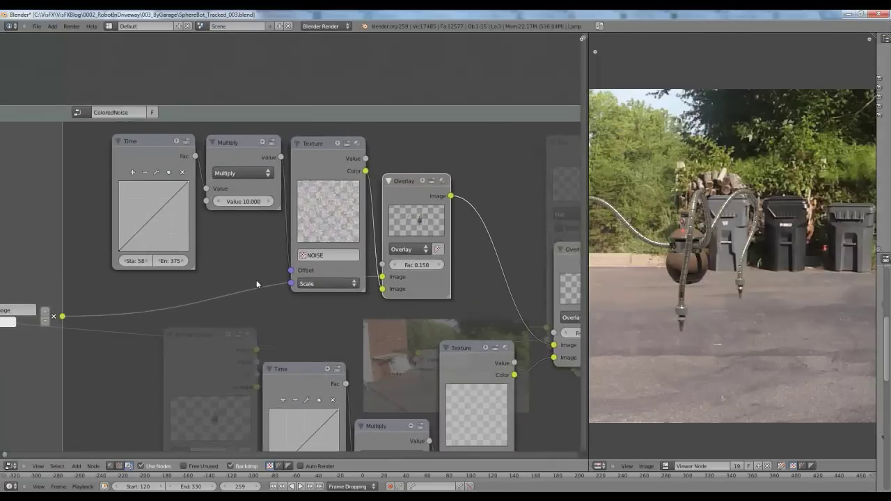
scroll(365, 237, down, 2)
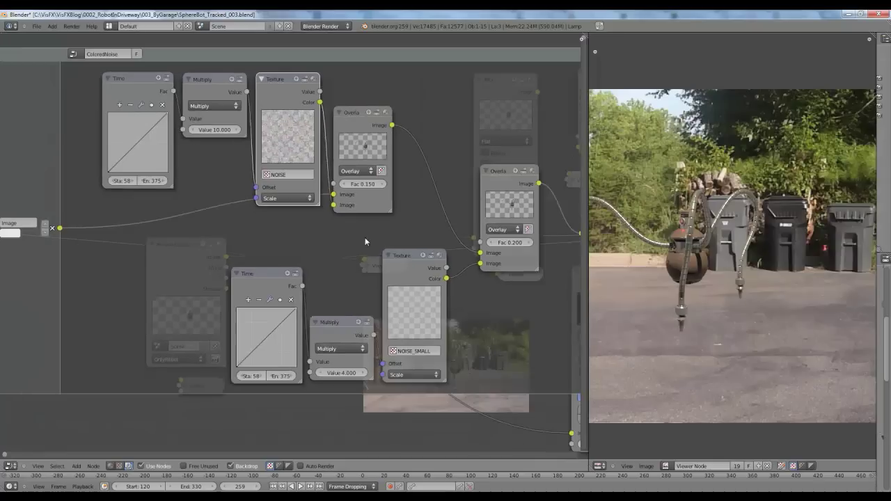
middle_drag(374, 249, 352, 280)
scroll(283, 241, up, 2)
middle_drag(283, 241, 306, 288)
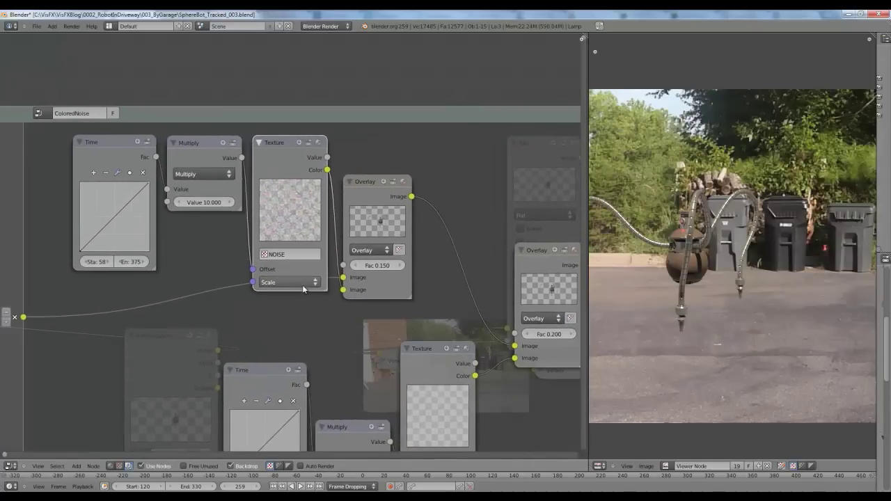
middle_drag(453, 243, 374, 208)
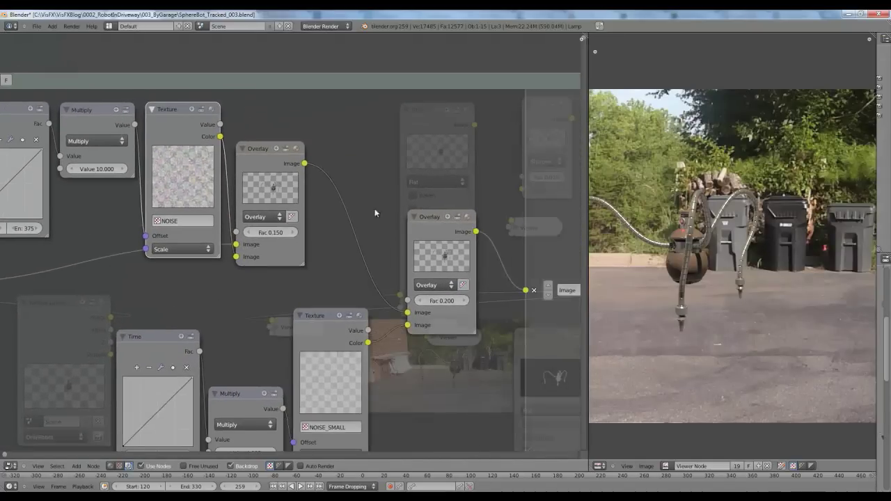
Shift the NOISE Texture node slightly away from the first Overlay node and leave the ColoredNoise group.
key(g)
click(425, 225)
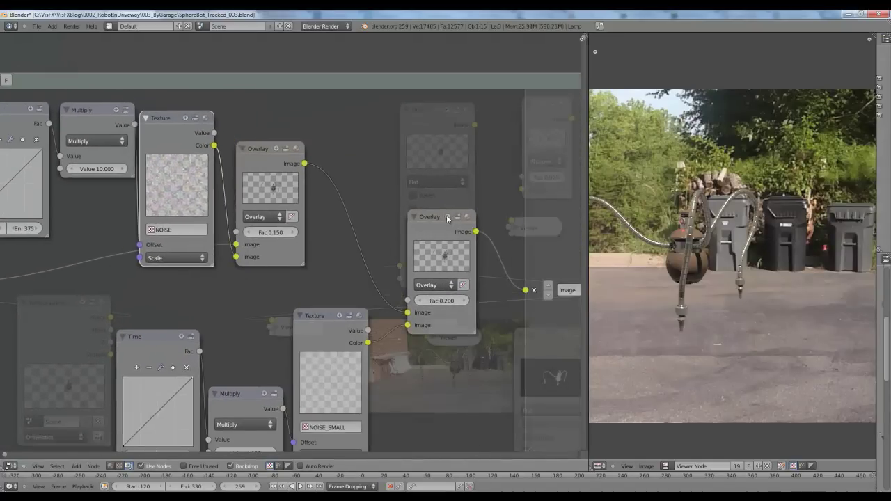
key(Tab)
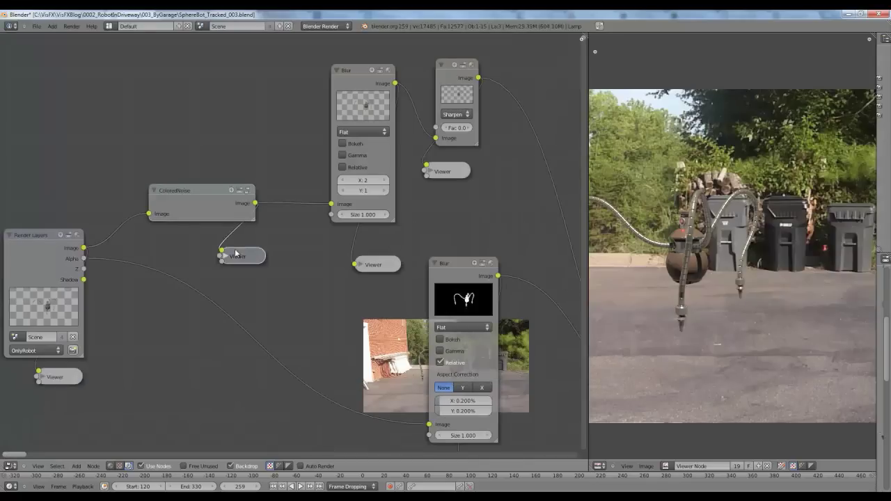
Preview the ColoredNoise group's output and inspect the grain on the robot's body up close.
scroll(794, 255, up, 8)
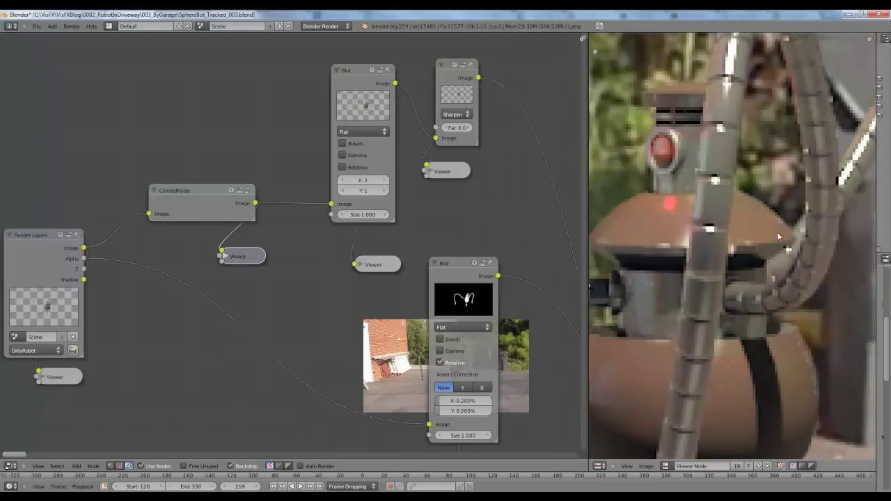
scroll(699, 231, down, 8)
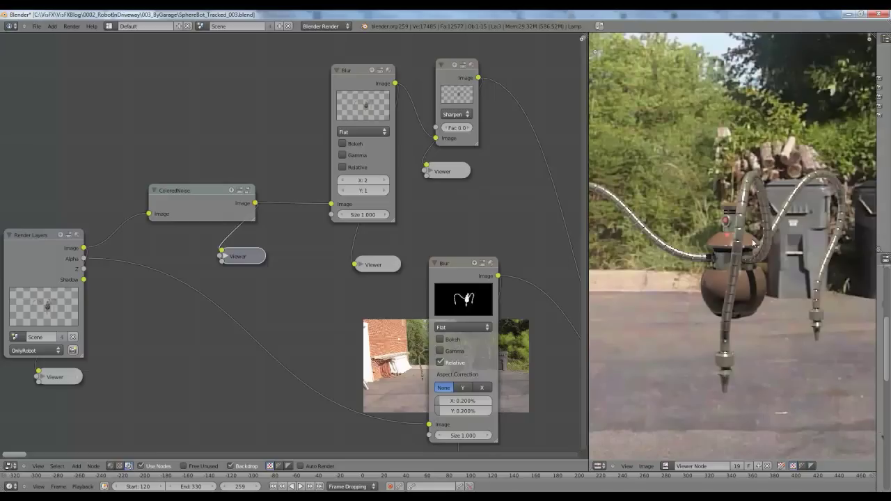
In the ColoredNoise group, shift the lower Time node away from the Multiply node feeding the NOISE_SMALL texture, and leave the group.
scroll(753, 242, down, 1)
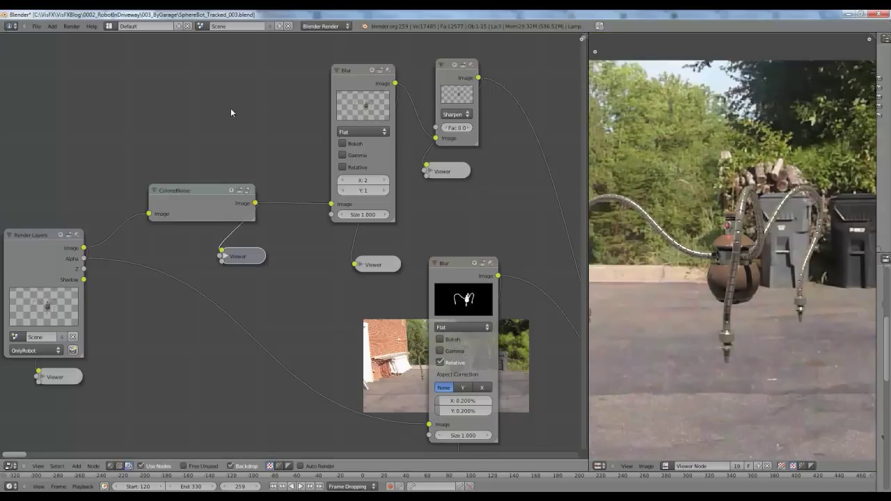
key(Tab)
key(Home)
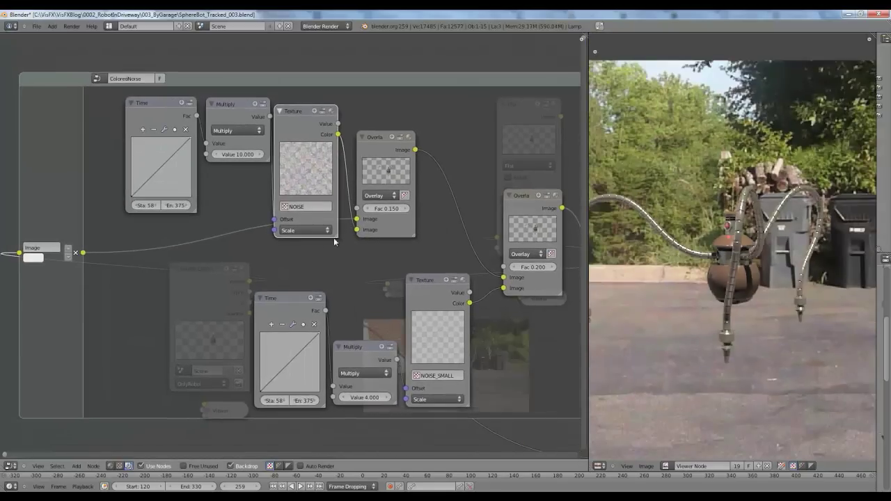
mouse_move(281, 300)
mouse_down()
mouse_move(266, 279)
mouse_move(291, 288)
mouse_move(268, 289)
mouse_up()
drag(350, 353, 348, 352)
drag(277, 295, 282, 298)
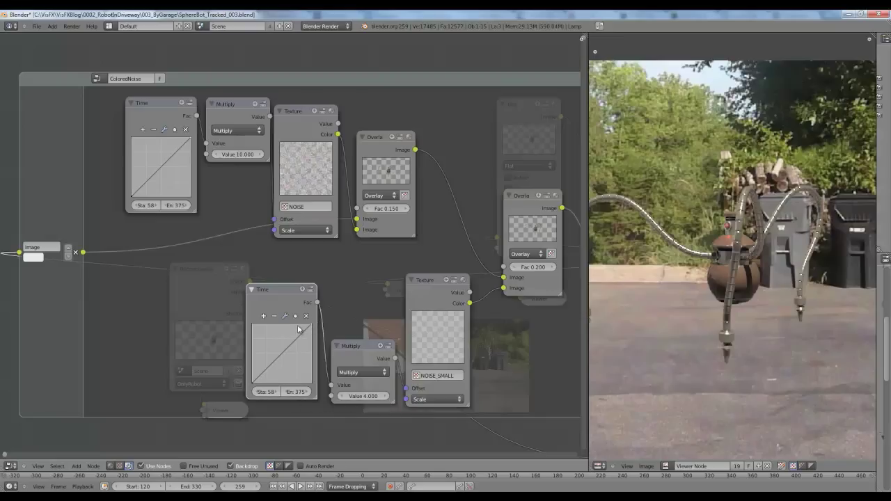
drag(285, 294, 271, 296)
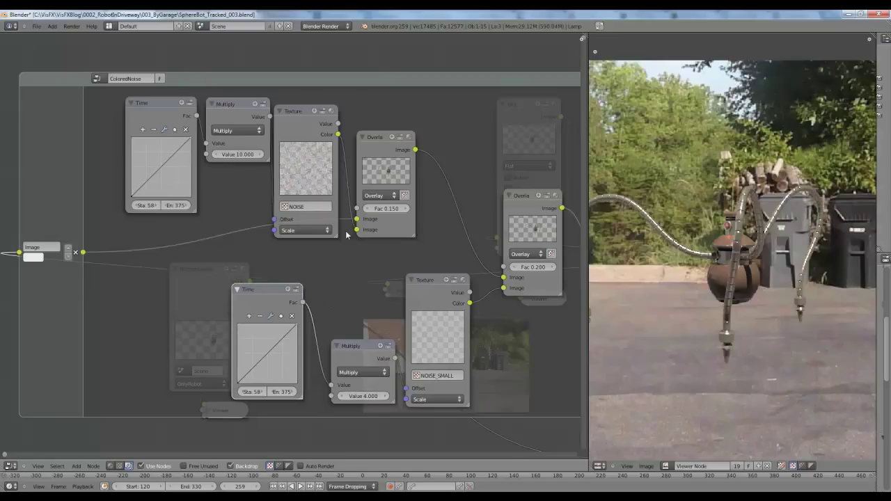
middle_drag(400, 295, 271, 288)
key(Tab)
Tidy the layout of the ColoredNoise group, its Viewer and the robot's Blur node.
drag(195, 205, 192, 210)
middle_drag(282, 218, 284, 256)
scroll(221, 264, up, 2)
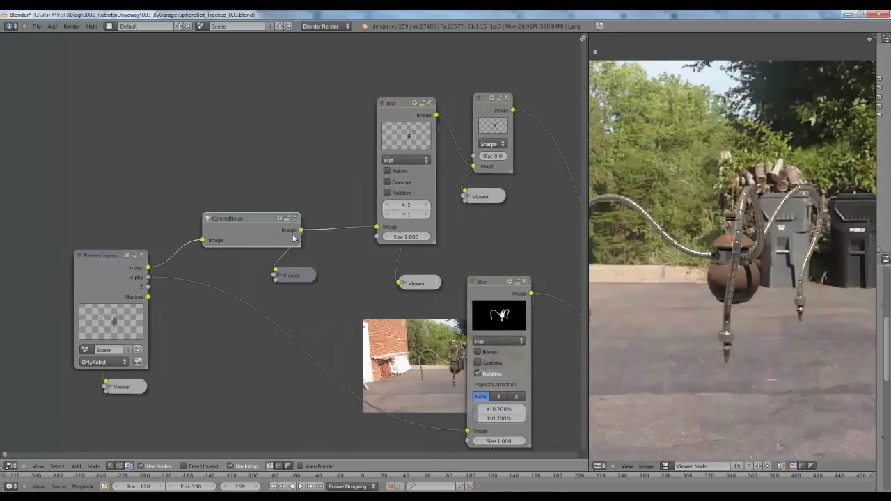
drag(291, 271, 279, 267)
drag(385, 107, 370, 92)
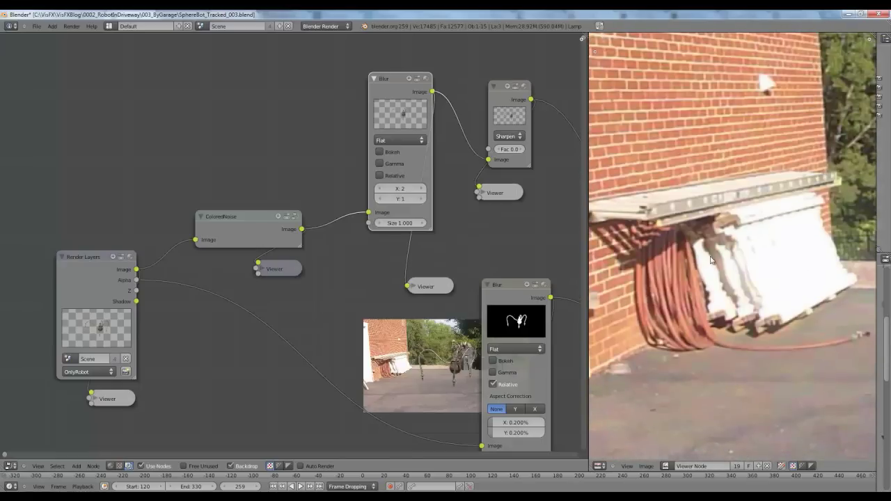
Preview the OnlyRobot render layer, and move the footage's Image and Scale nodes further away from the Shadow group.
click(124, 399)
middle_drag(348, 366, 328, 248)
scroll(328, 248, down, 4)
middle_drag(148, 424, 228, 237)
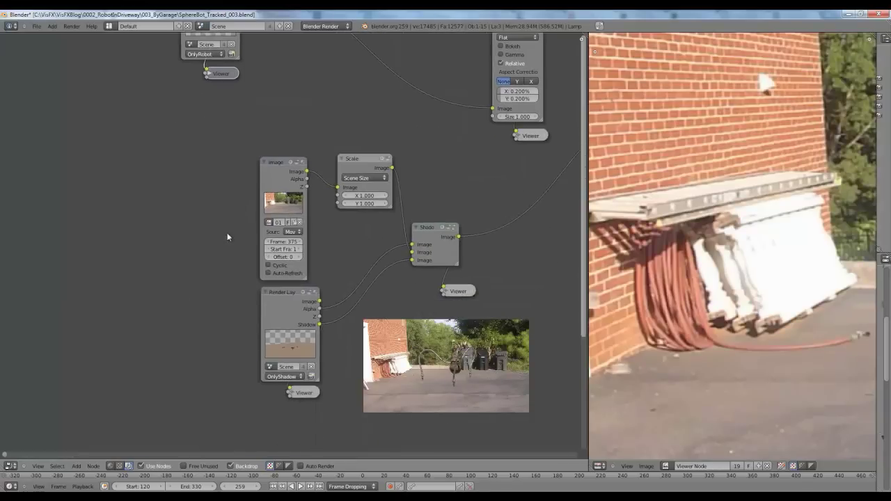
middle_drag(354, 211, 341, 215)
drag(293, 204, 217, 184)
key(shift+a)
drag(357, 160, 264, 139)
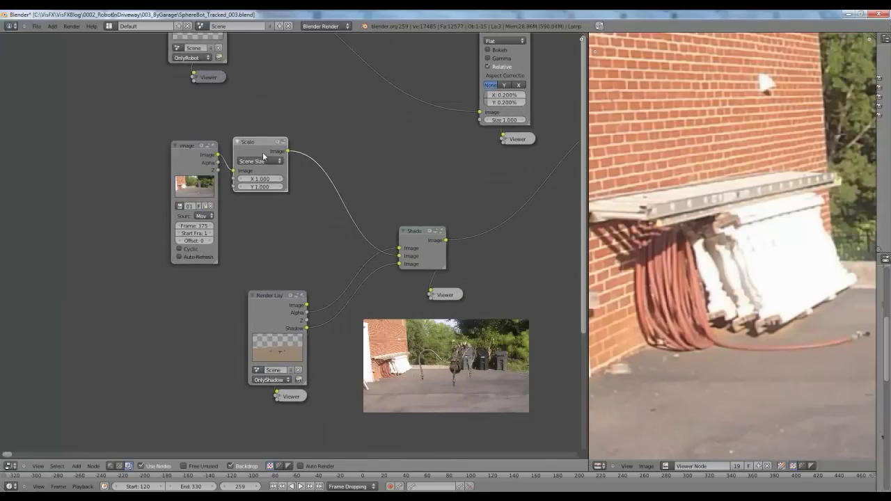
Add a Viewer to the Scale node's output, collapse it beneath that node and inspect the plain footage.
key(shift+a)
mouse_move(263, 159)
click(295, 166)
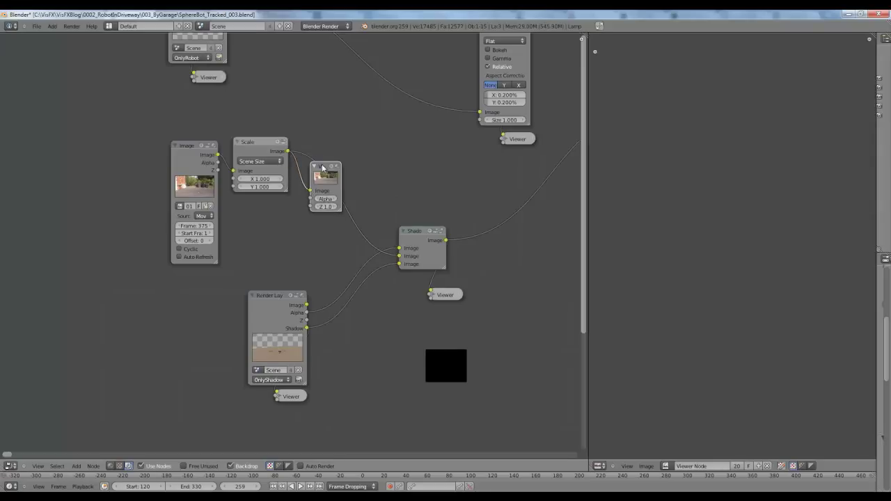
click(281, 198)
key(h)
drag(288, 197, 279, 234)
scroll(769, 234, up, 4)
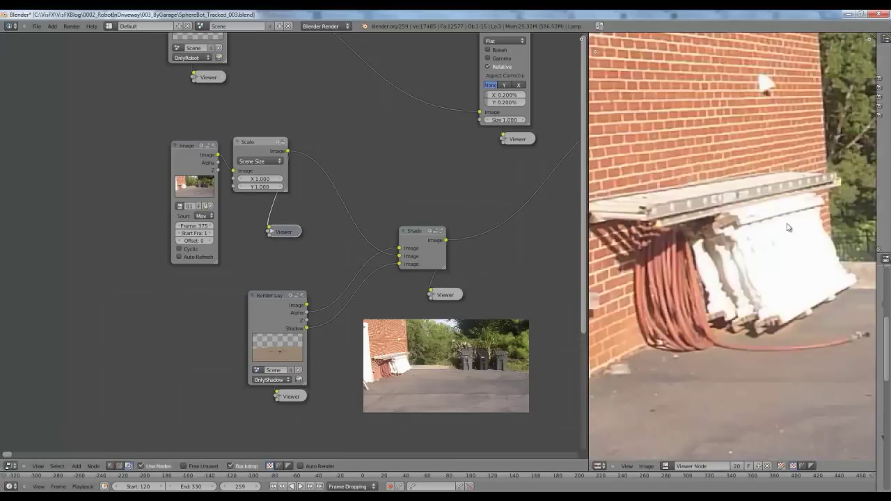
scroll(770, 235, down, 4)
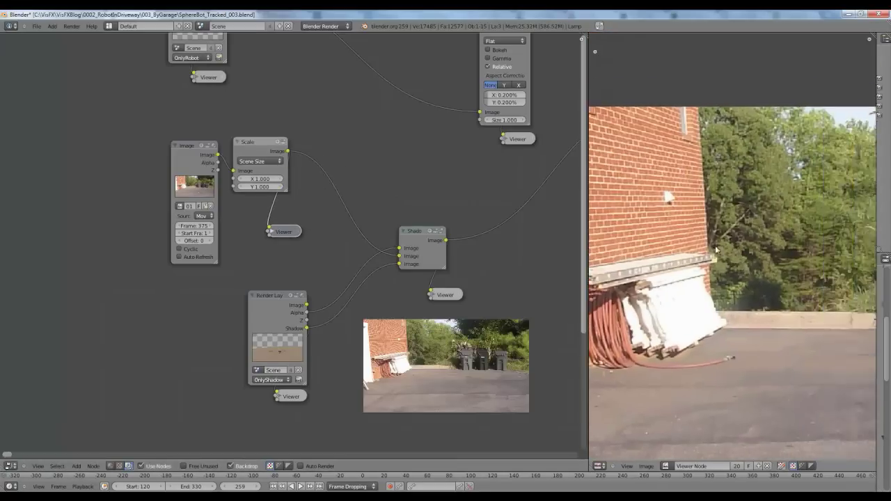
Preview the Blur node fed by ColoredNoise and compare the robot's softness with the surrounding footage.
middle_drag(283, 38, 269, 219)
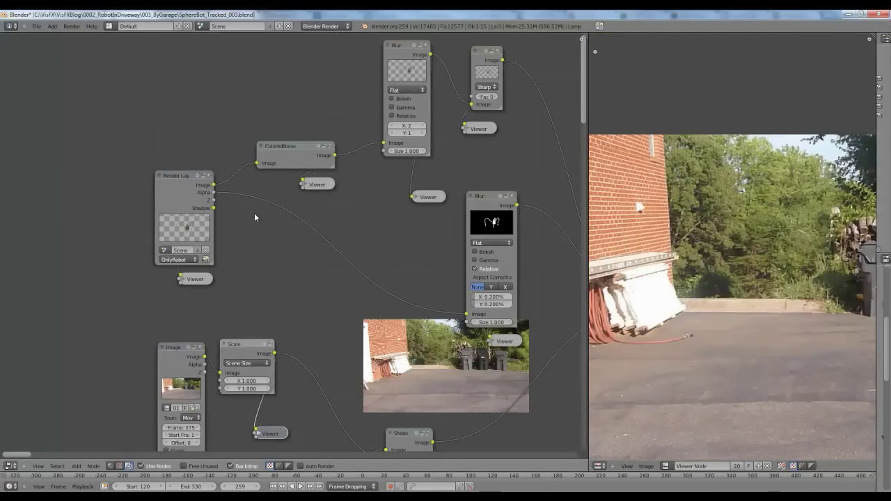
middle_drag(299, 202, 244, 231)
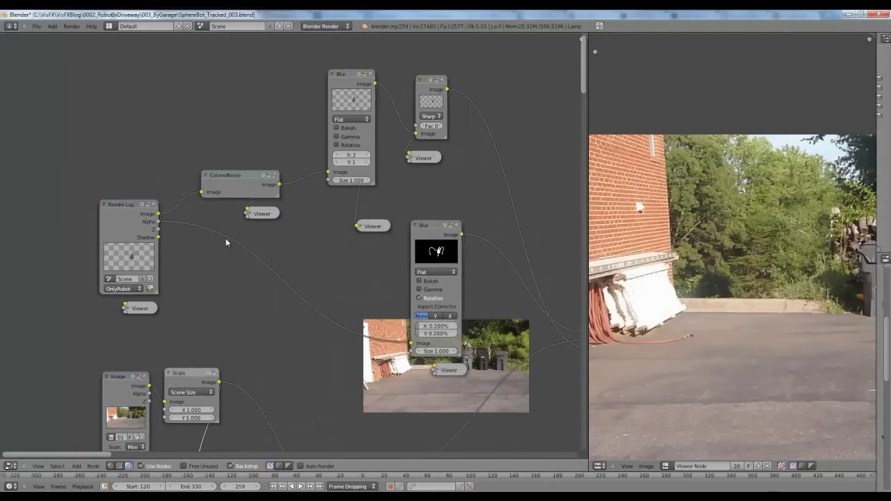
scroll(414, 291, up, 4)
middle_drag(397, 236, 361, 340)
drag(361, 334, 349, 304)
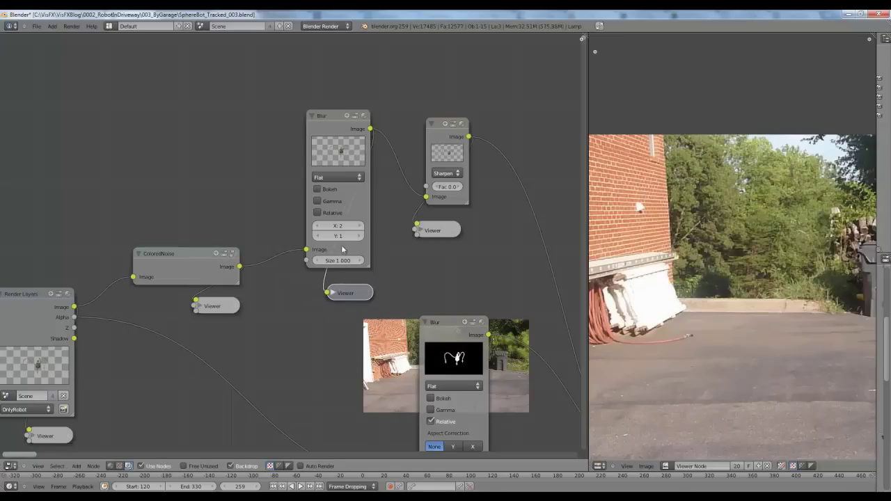
scroll(696, 306, up, 5)
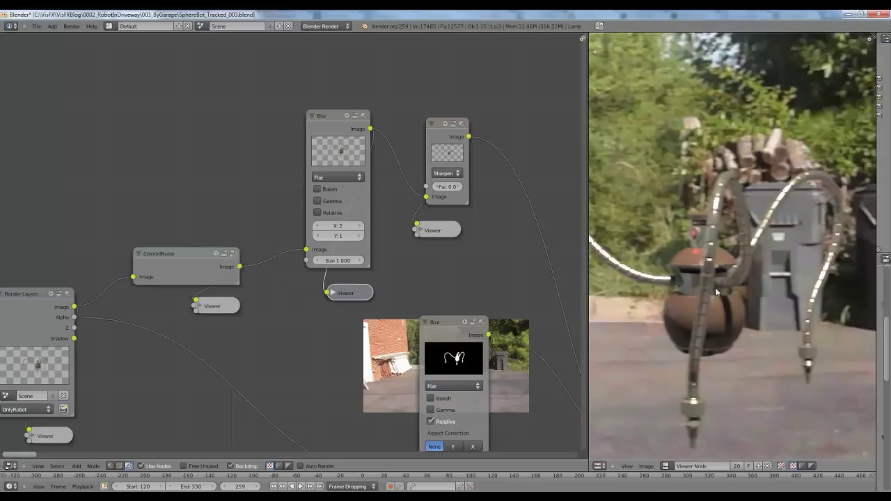
click(352, 295)
middle_drag(542, 244, 490, 244)
scroll(681, 276, down, 3)
middle_drag(681, 275, 770, 325)
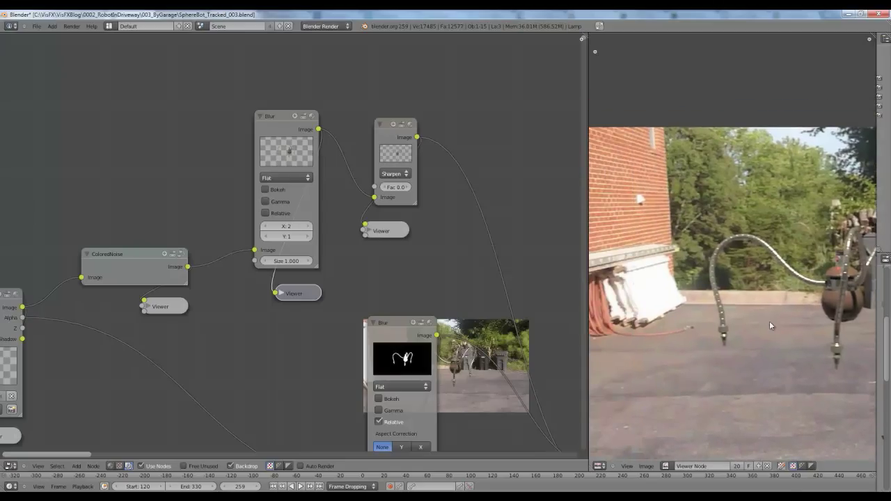
middle_drag(769, 321, 718, 299)
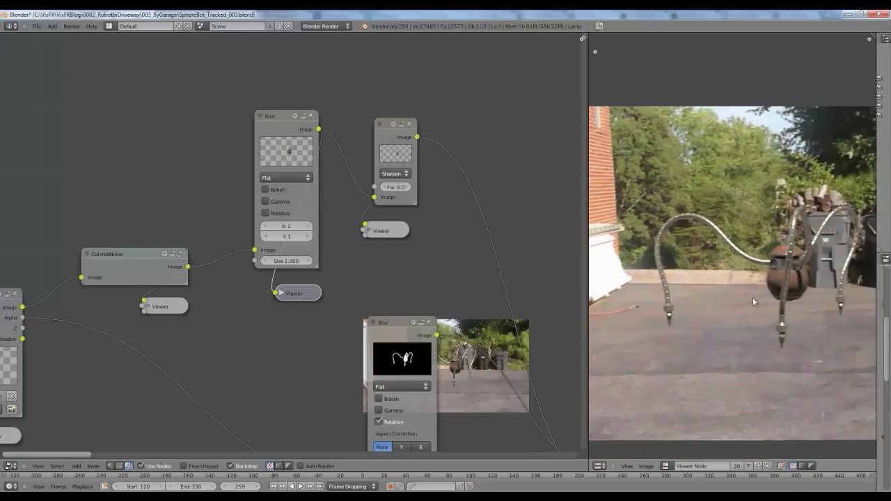
scroll(701, 304, up, 2)
Preview the Sharpen filter's output and compare the robot's edges with the brick wall and the trash bins.
click(385, 231)
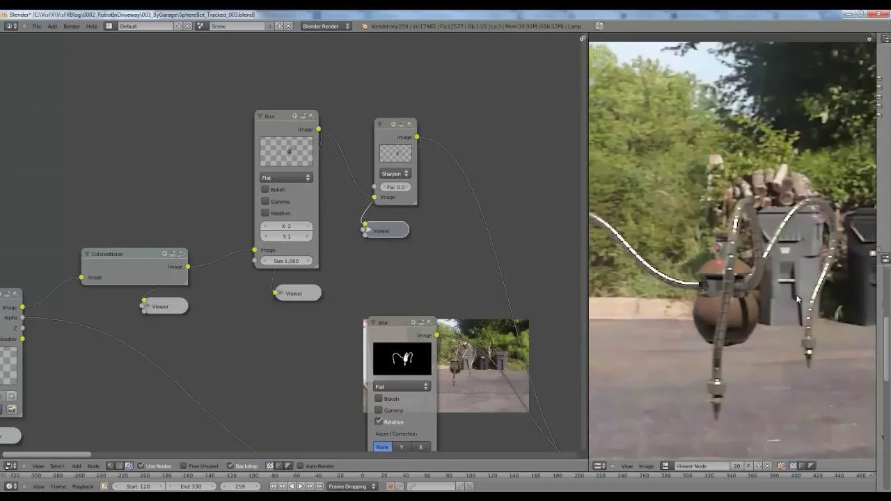
middle_drag(794, 288, 747, 246)
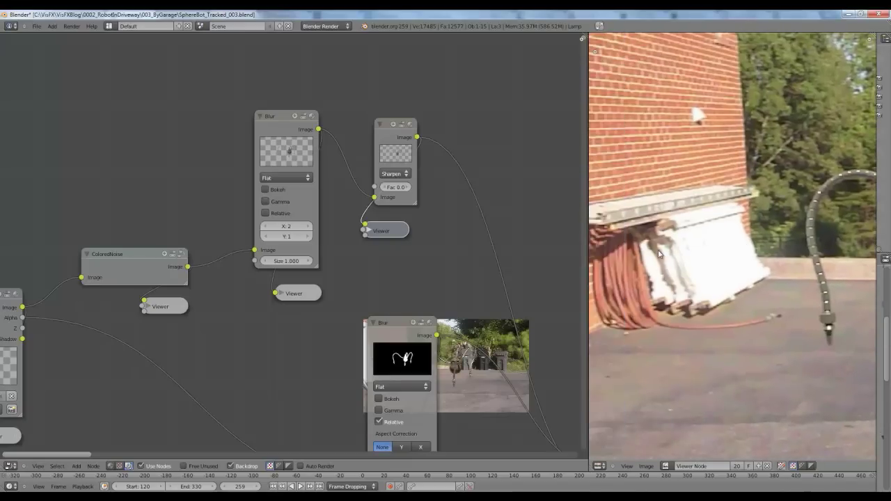
middle_drag(729, 267, 661, 303)
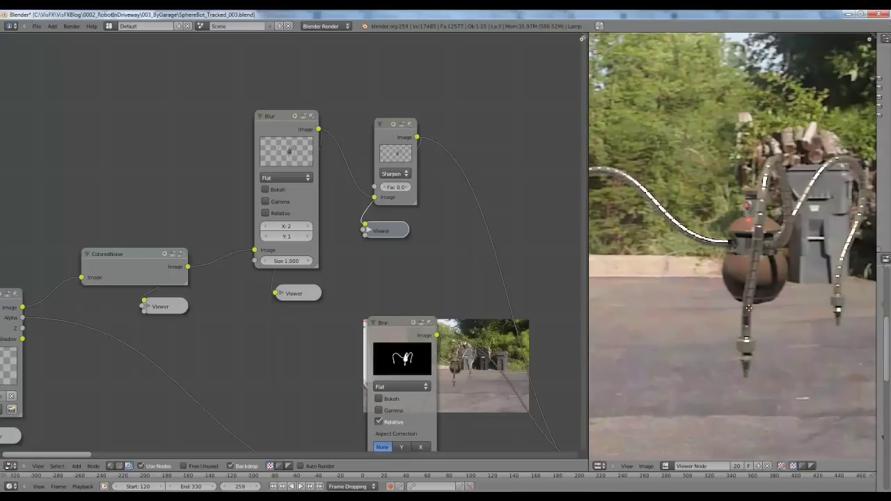
scroll(748, 307, up, 2)
scroll(722, 328, down, 4)
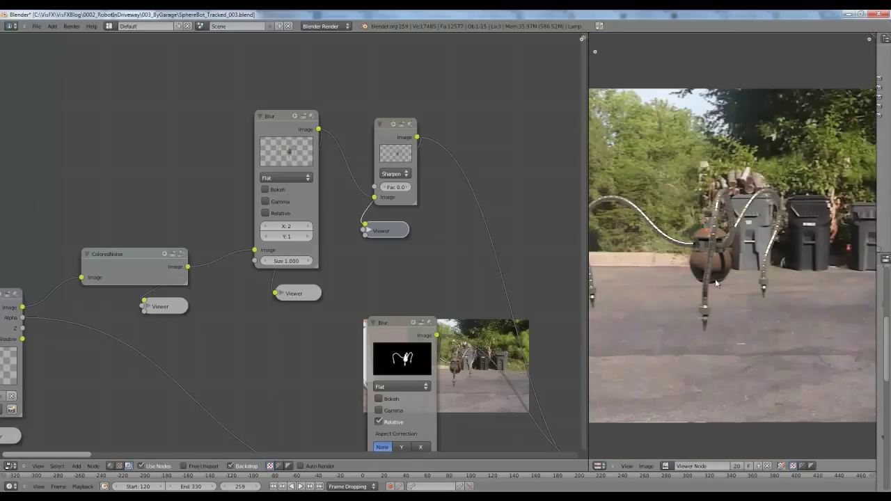
scroll(726, 313, up, 4)
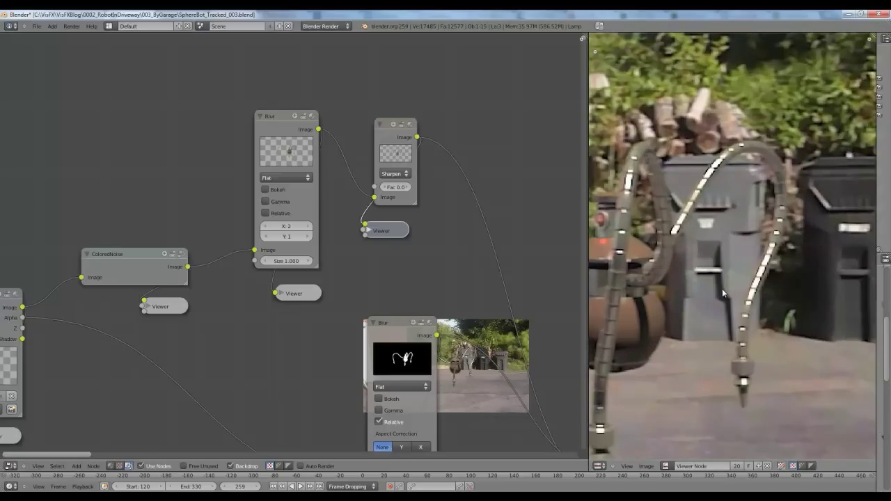
key(Home)
key(Home)
Preview the Shadow group's output and inspect the robot's shadow on the driveway.
middle_drag(442, 258, 315, 238)
scroll(330, 256, up, 1)
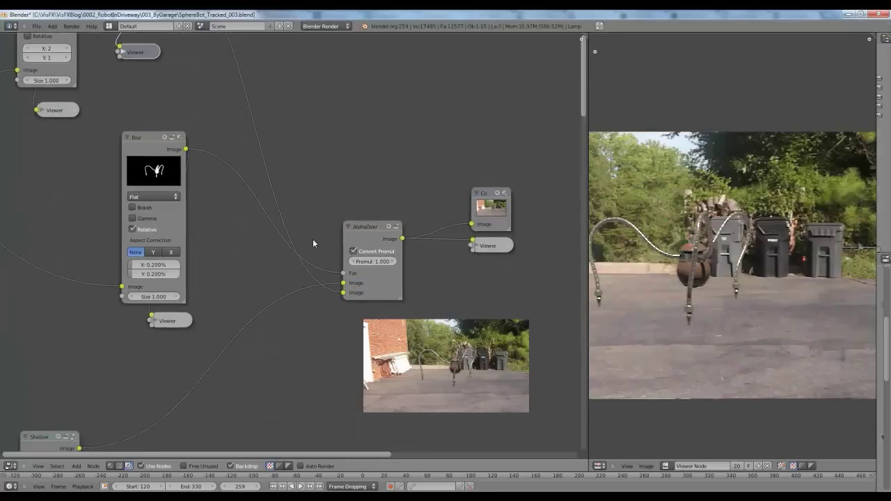
scroll(314, 238, up, 4)
middle_drag(400, 211, 316, 260)
click(316, 259)
key(g)
drag(264, 257, 272, 255)
scroll(272, 255, down, 2)
middle_drag(209, 327, 224, 289)
right_click(175, 341)
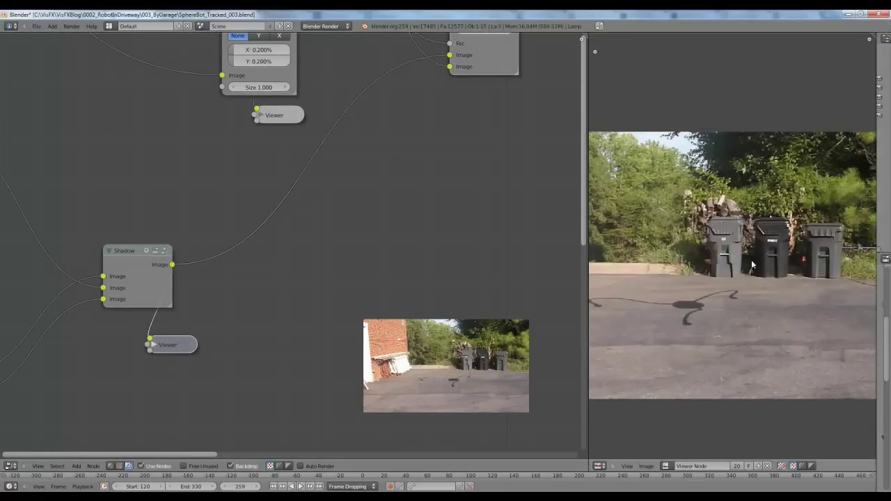
middle_drag(718, 281, 750, 278)
scroll(747, 311, up, 2)
Shift the AlphaOver node slightly toward the alpha Blur node and preview the final composite of robot, shadow and footage.
middle_drag(420, 247, 340, 421)
middle_drag(354, 263, 338, 391)
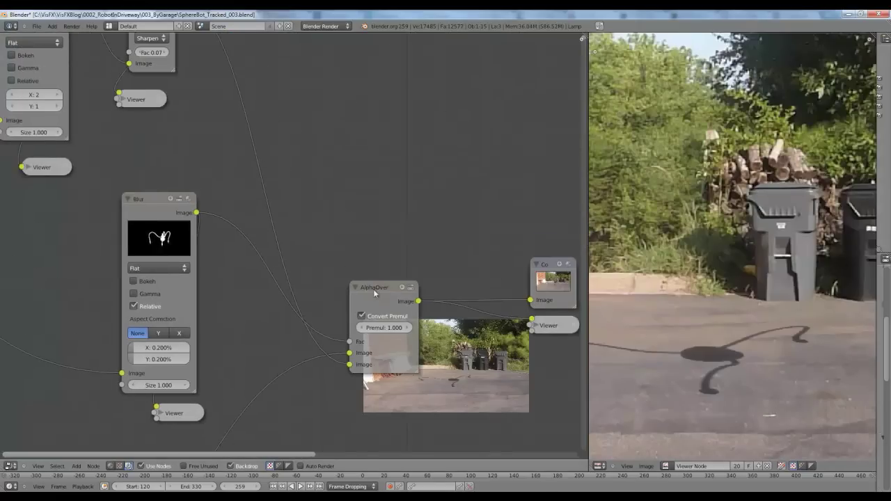
right_drag(374, 300, 346, 295)
right_click(555, 327)
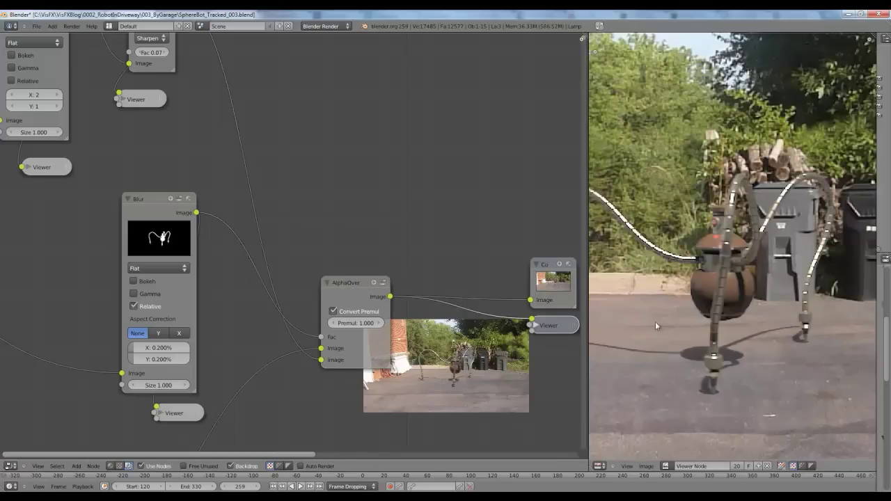
middle_drag(378, 346, 453, 297)
scroll(369, 254, down, 1)
middle_drag(312, 258, 338, 255)
scroll(739, 256, down, 4)
middle_drag(307, 187, 293, 209)
middle_drag(370, 207, 370, 201)
middle_drag(230, 232, 259, 235)
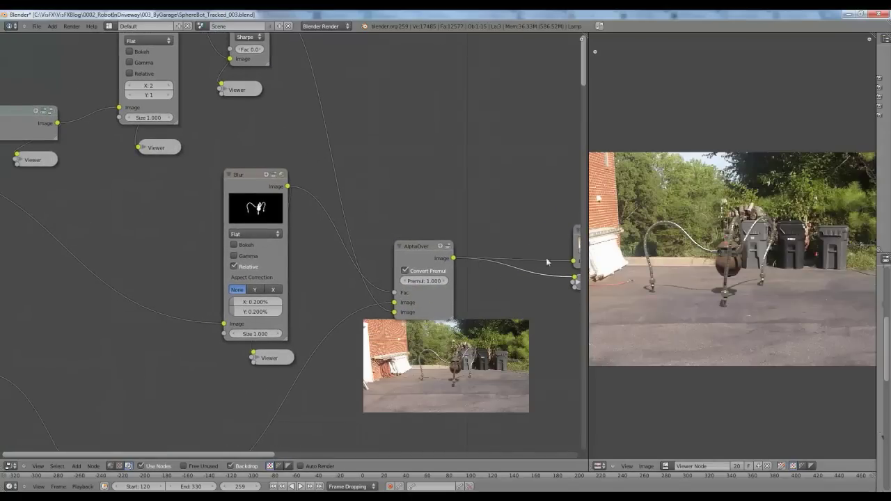
Raise the AlphaOver node, and preview the blurred alpha matte to examine its edges up close.
drag(392, 269, 393, 231)
click(270, 356)
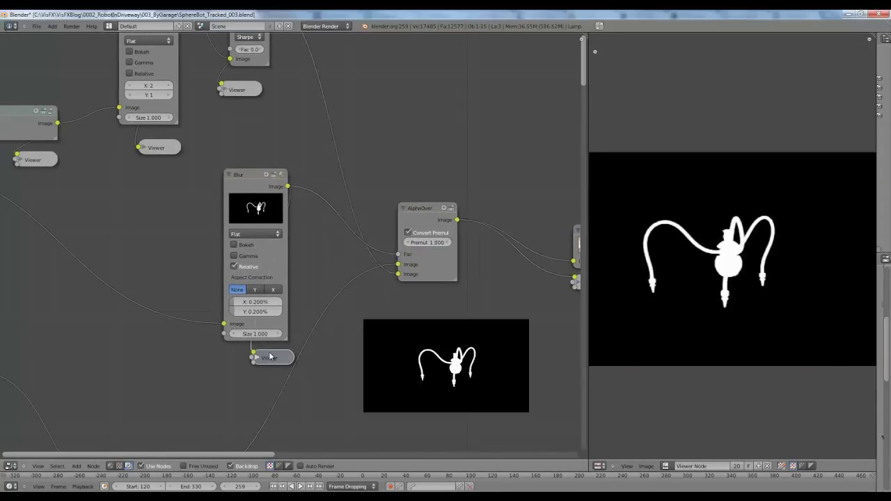
scroll(750, 285, up, 6)
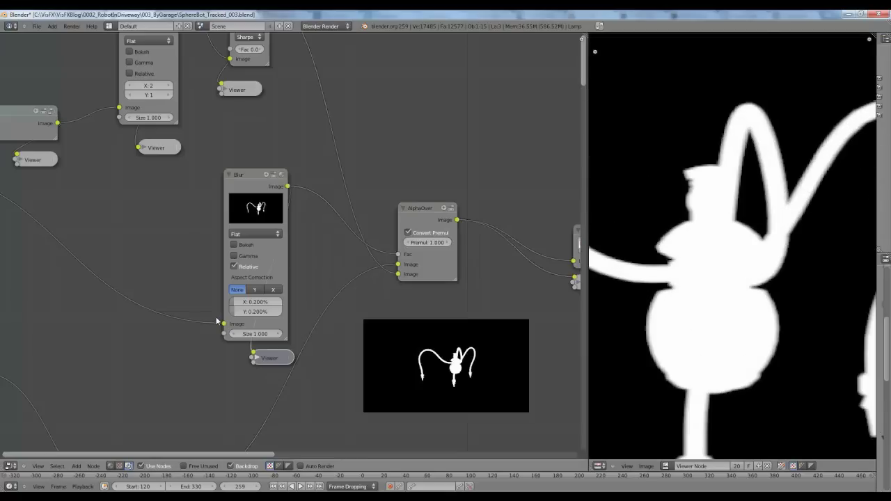
Enable Relative on the Blur node fed by ColoredNoise, and move its Viewer clear of it to preview the result.
middle_drag(224, 244, 301, 363)
scroll(301, 363, up, 2)
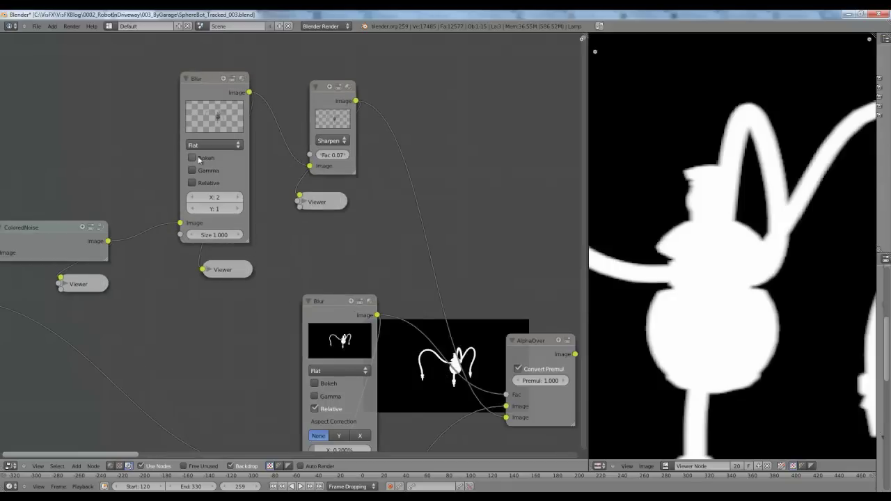
click(191, 183)
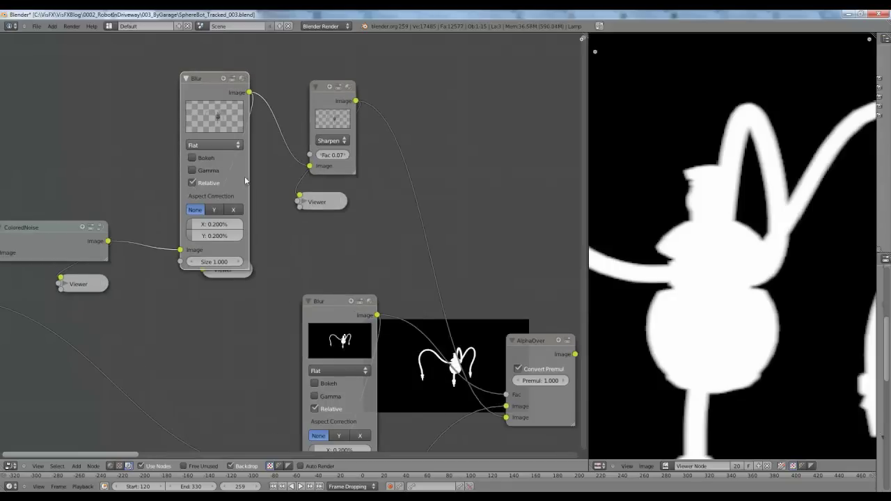
drag(234, 280, 223, 324)
scroll(749, 310, down, 4)
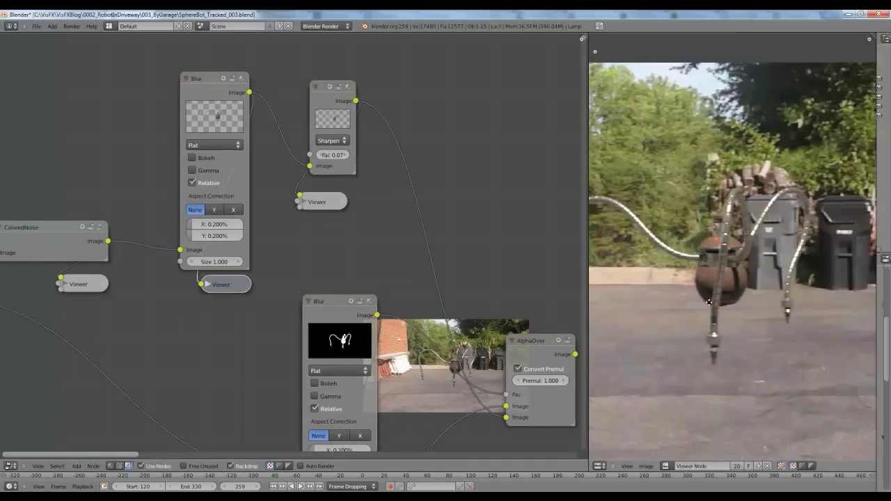
Review the alpha Blur node's settings, preview its matte again and examine how it feeds the AlphaOver factor.
middle_drag(315, 353, 284, 273)
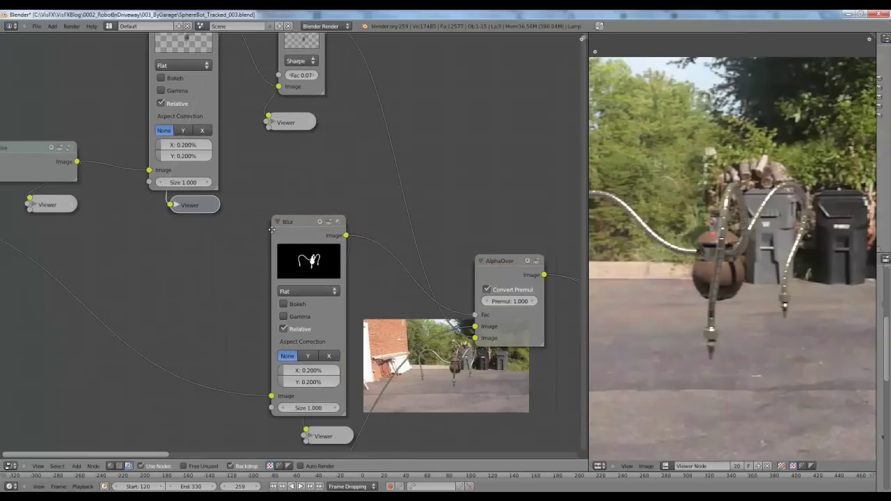
middle_drag(270, 221, 289, 293)
middle_drag(331, 365, 298, 263)
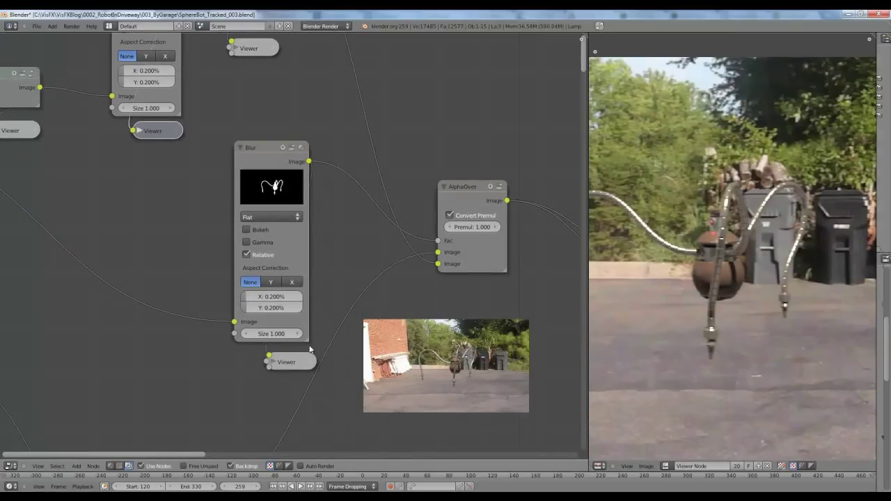
drag(295, 362, 281, 362)
middle_drag(504, 268, 366, 257)
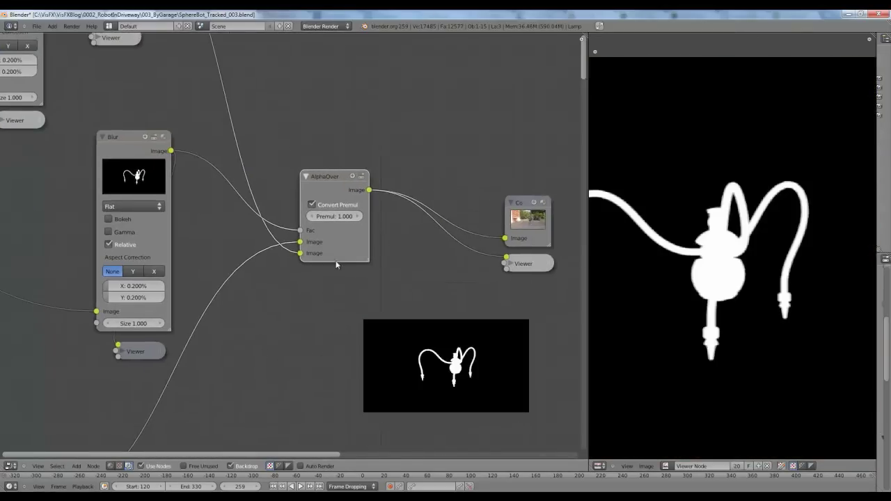
Preview the AlphaOver output through its Viewer and examine how the robot's edges blend into the driveway footage.
click(546, 259)
middle_drag(548, 255, 483, 255)
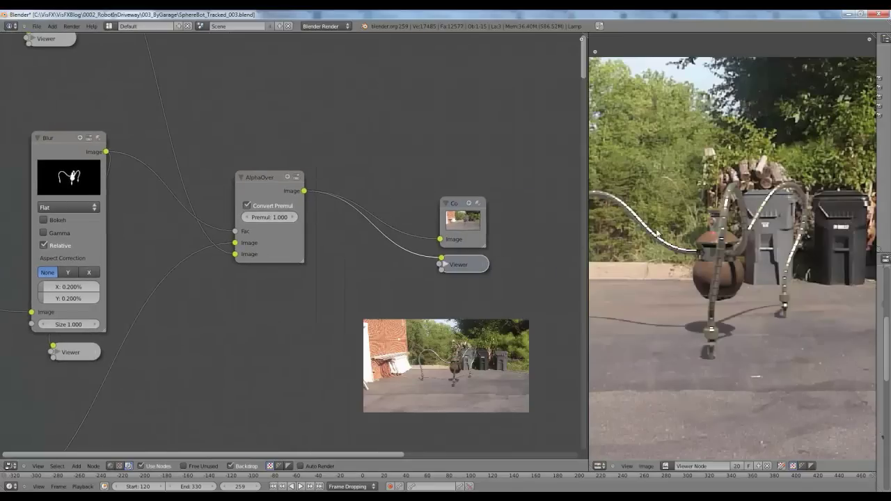
scroll(465, 208, up, 1)
scroll(730, 247, down, 5)
scroll(717, 247, up, 4)
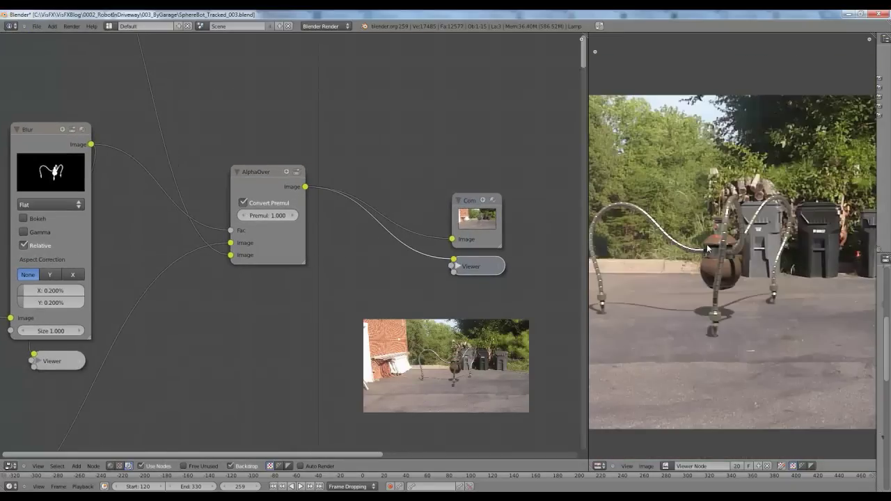
scroll(672, 242, up, 4)
middle_drag(673, 241, 690, 248)
scroll(727, 249, down, 4)
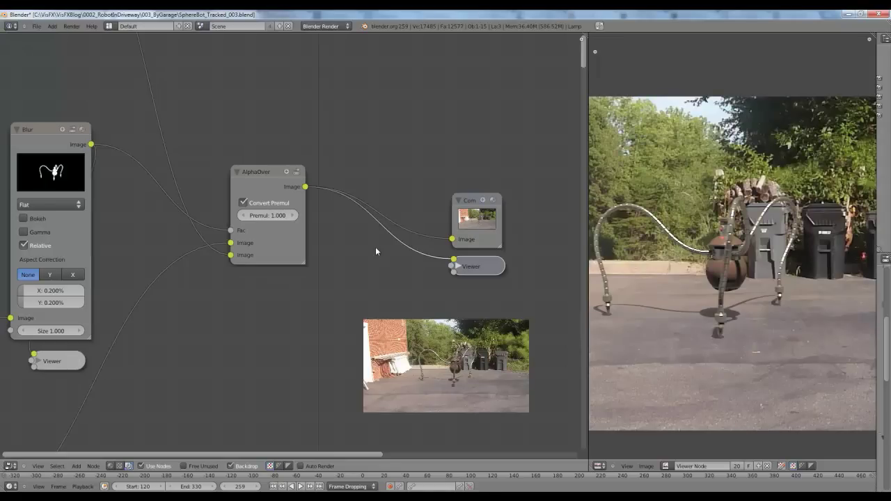
Inspect the composited robot's body, legs and ground shadow at close and wide range, and bring up the full render result.
scroll(411, 249, up, 4)
scroll(706, 275, up, 2)
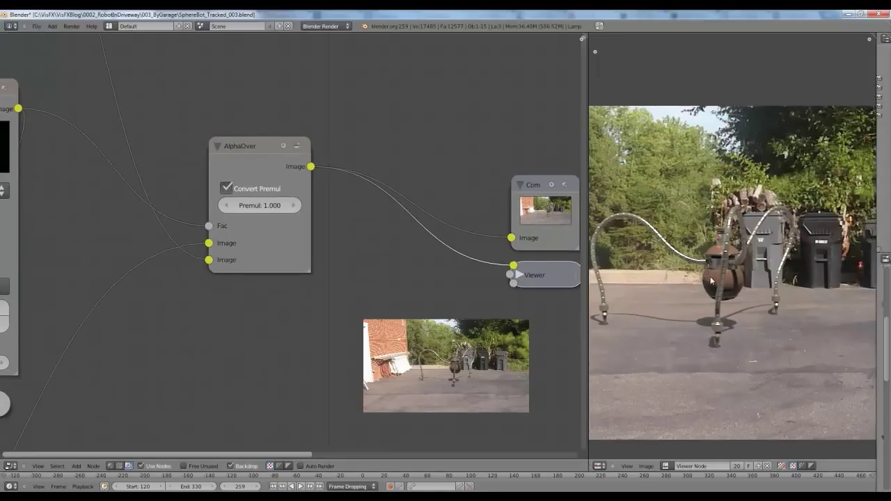
scroll(709, 278, up, 4)
scroll(711, 275, down, 5)
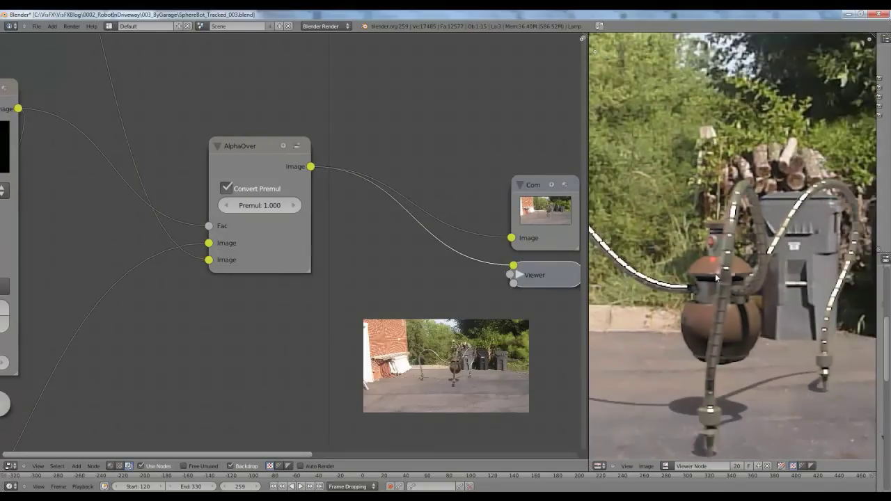
scroll(715, 273, down, 4)
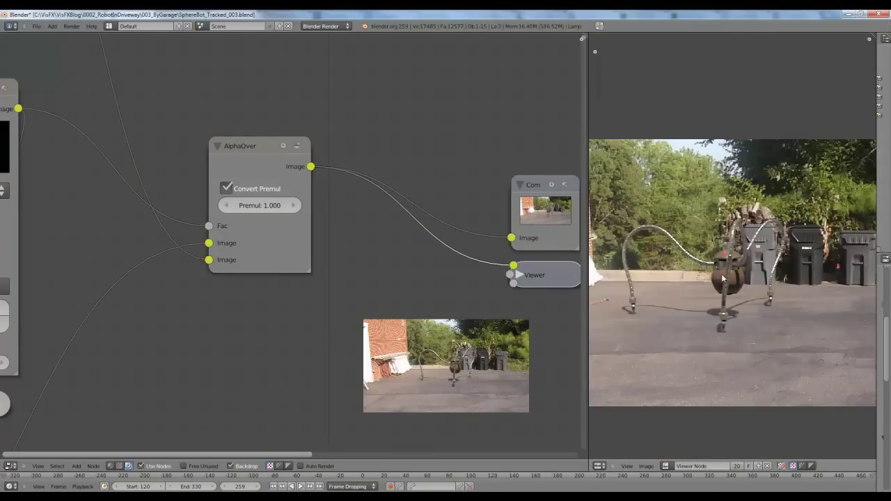
scroll(722, 279, down, 1)
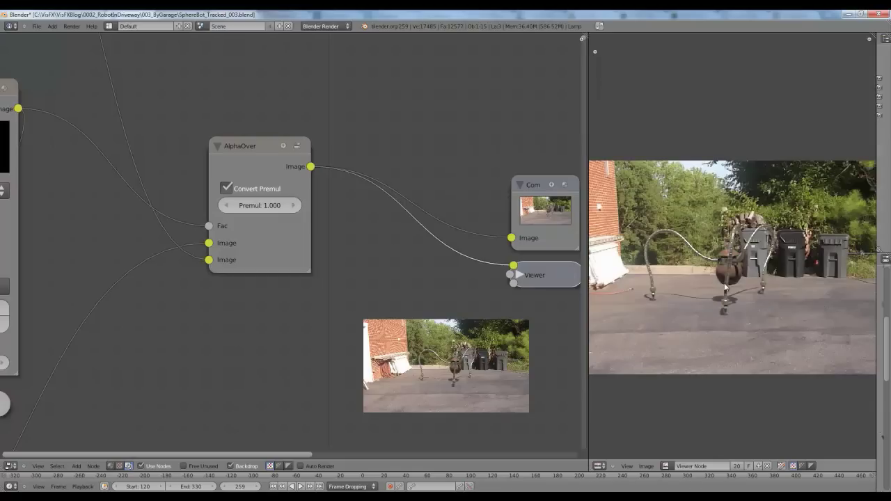
scroll(727, 288, up, 1)
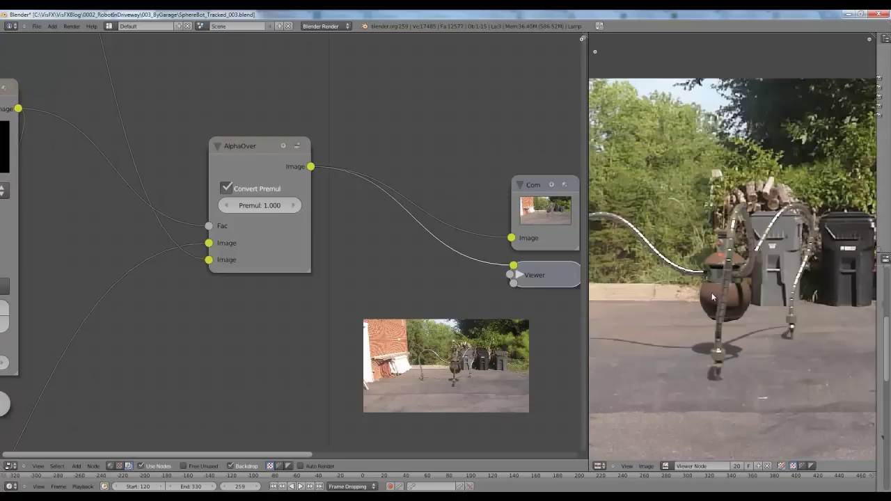
scroll(690, 308, down, 1)
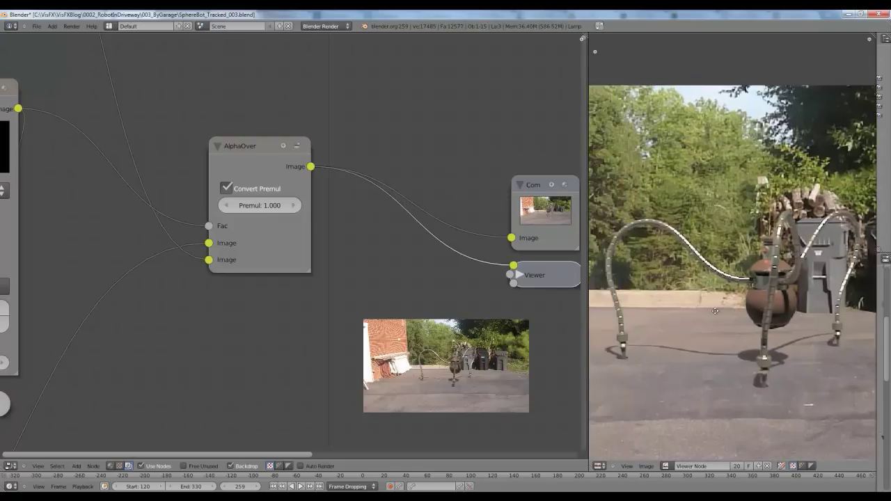
middle_drag(723, 300, 714, 293)
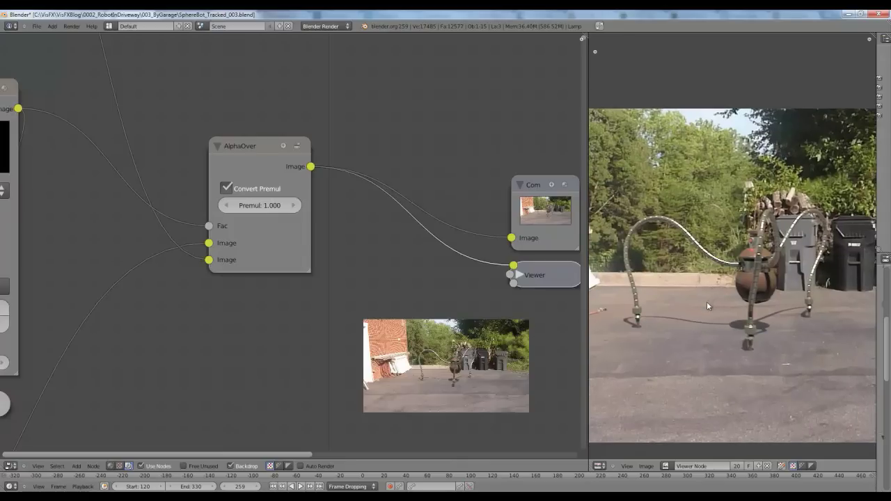
key(F11)
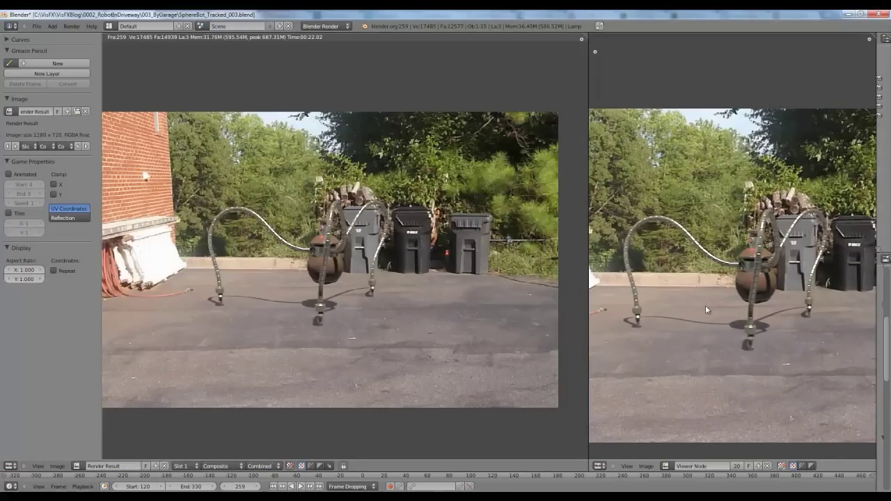